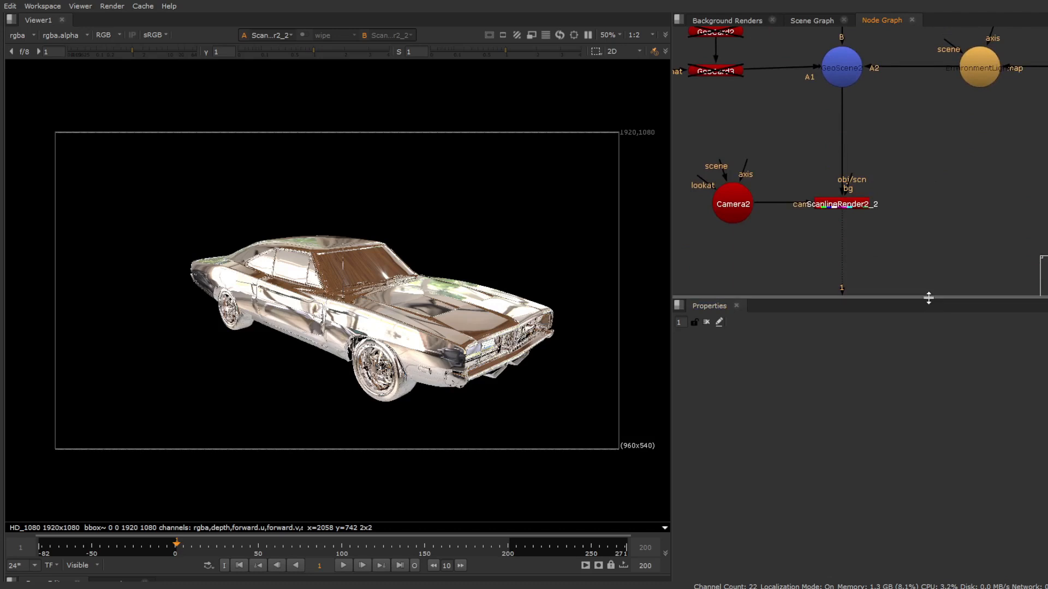
Open the properties of the Reflection3 shader node and examine its reflection, tint, Fresnel and refraction settings
key(f)
scroll(906, 159, up, 8)
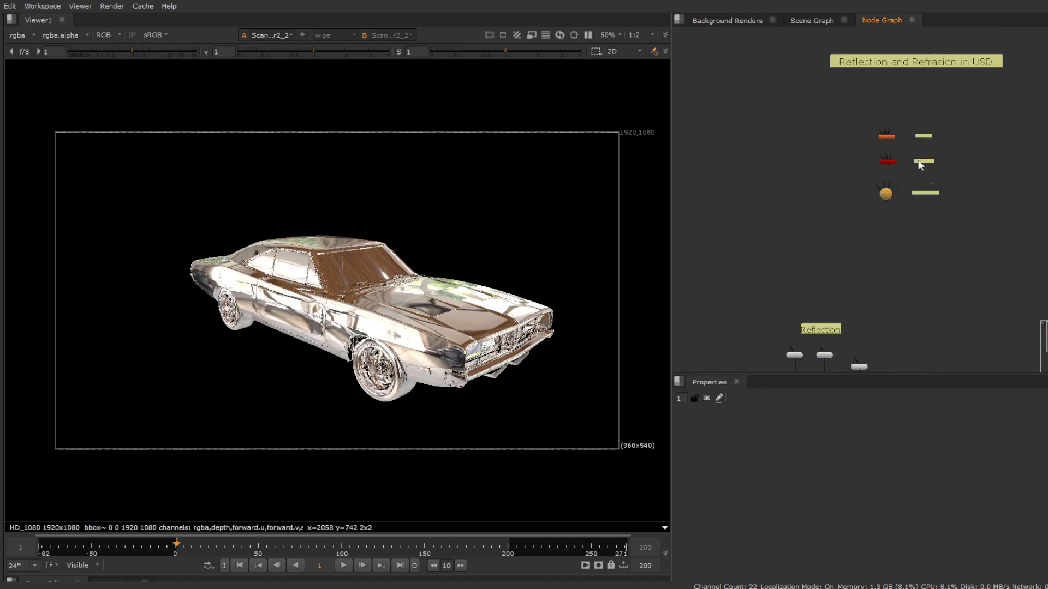
drag(800, 71, 1029, 321)
key(f)
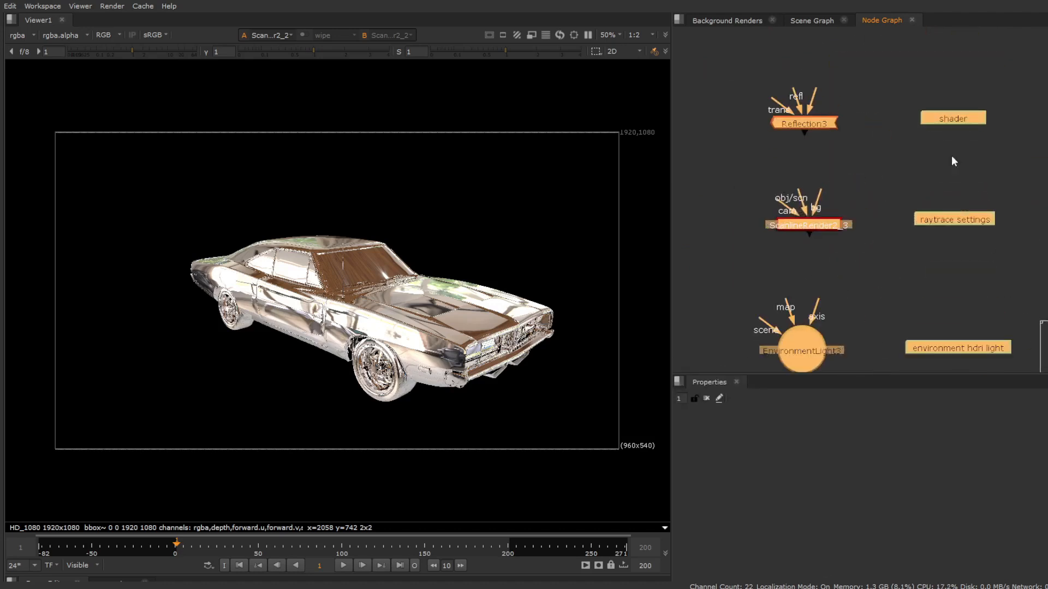
double_click(815, 122)
drag(874, 375, 841, 315)
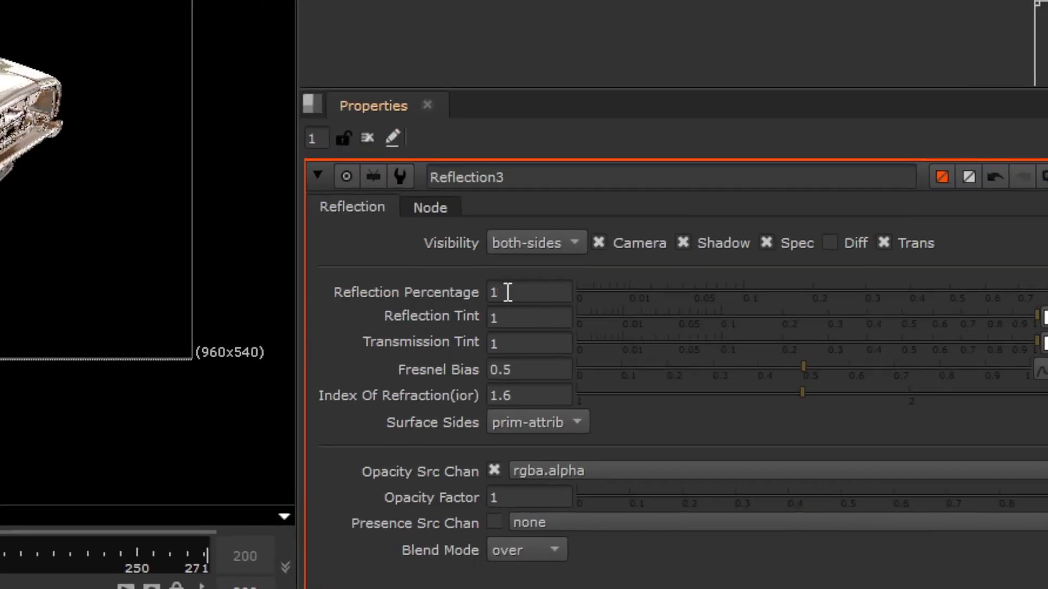
drag(685, 290, 1047, 289)
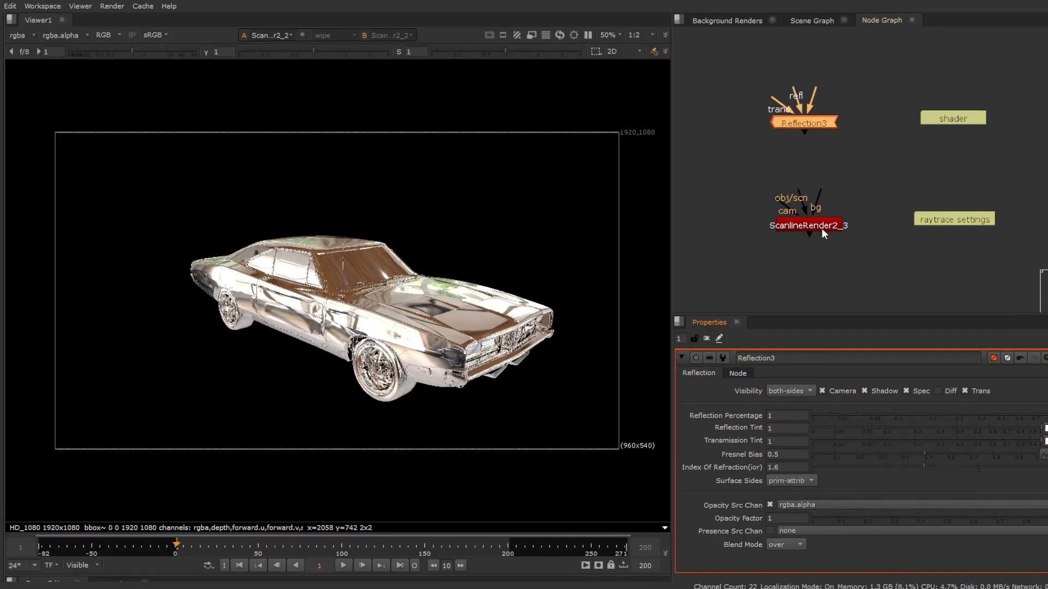
Set Reflection Max to 5 in the ray options of ScanlineRender2_3
click(823, 231)
scroll(829, 438, down, 5)
scroll(829, 439, up, 1)
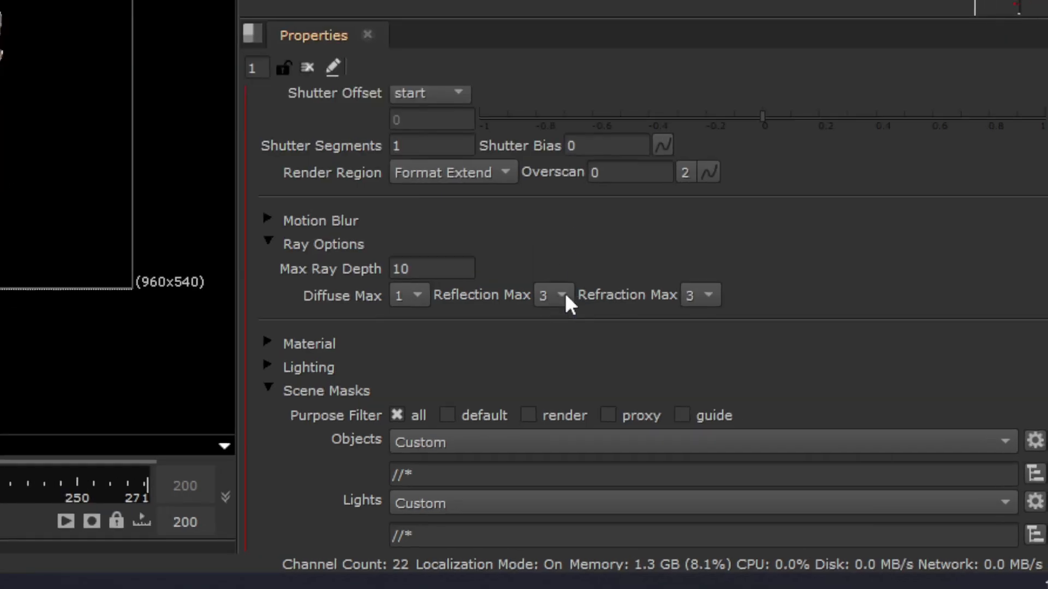
click(612, 325)
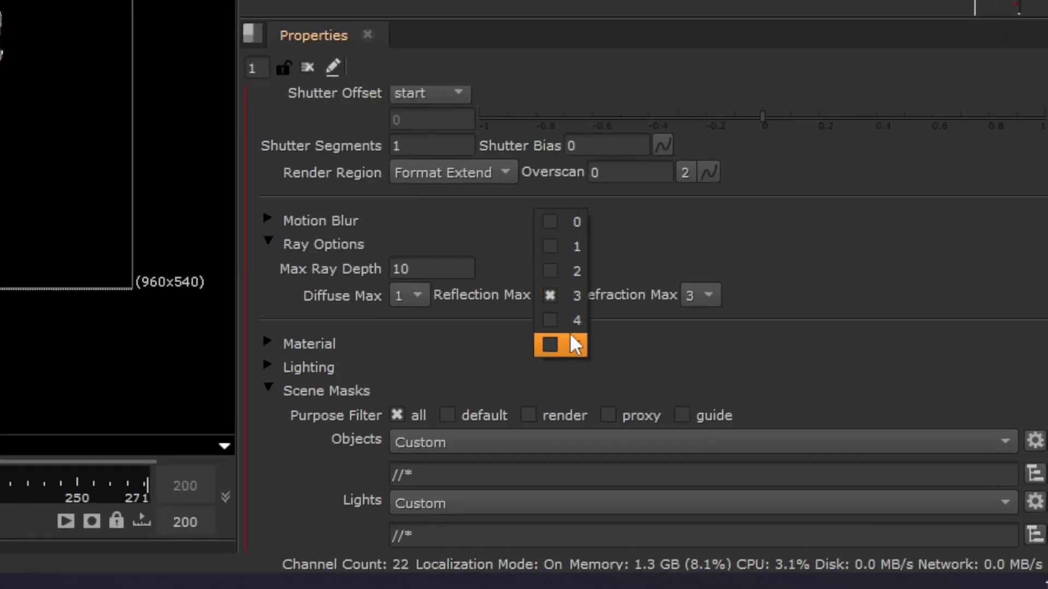
click(573, 348)
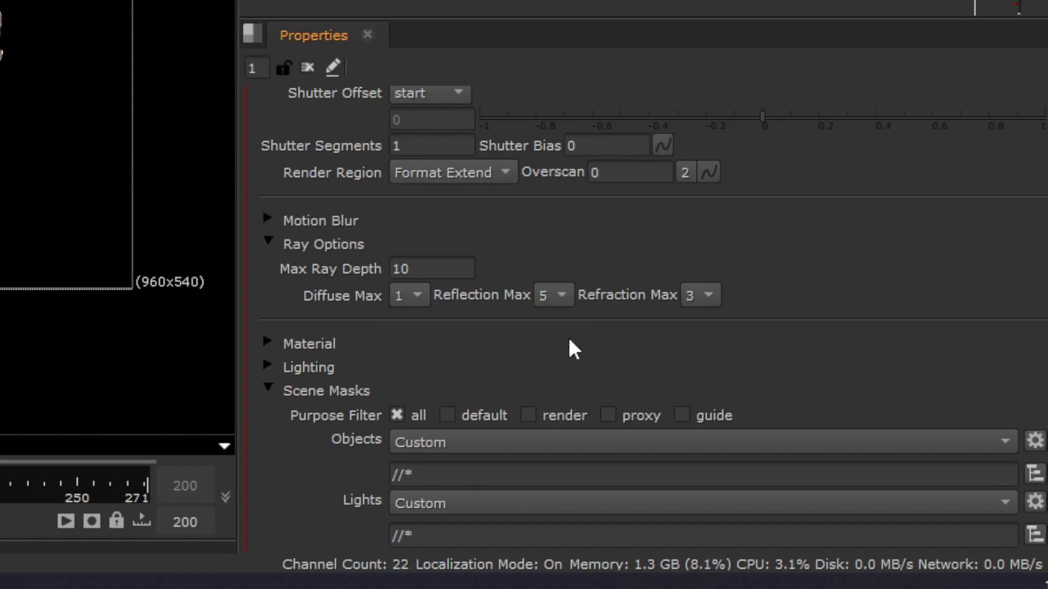
Set Reflection Max back to 3 and check the available Refraction Max values without changing them
click(558, 295)
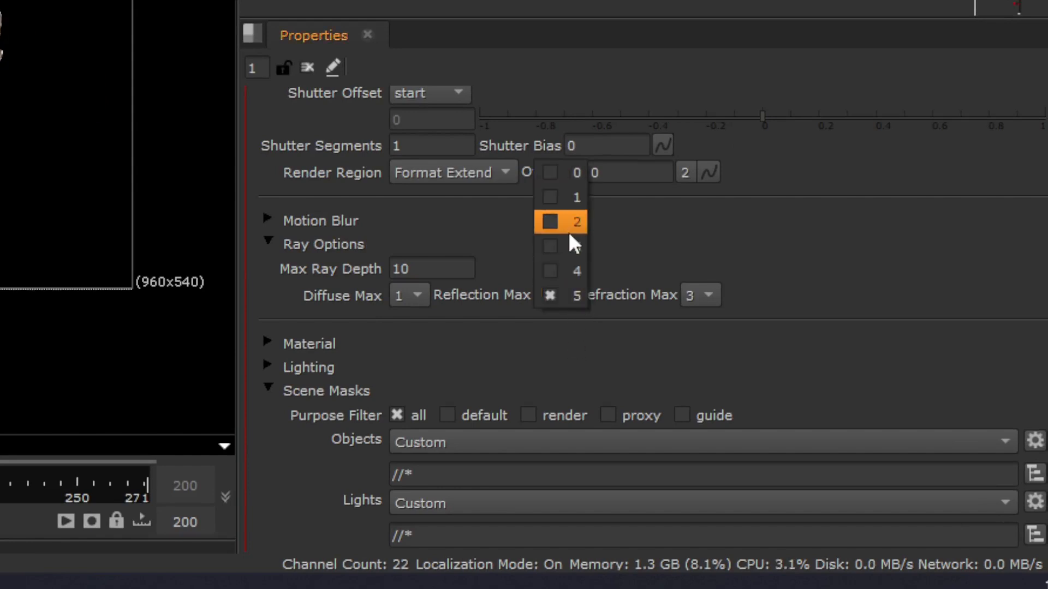
click(573, 246)
click(686, 296)
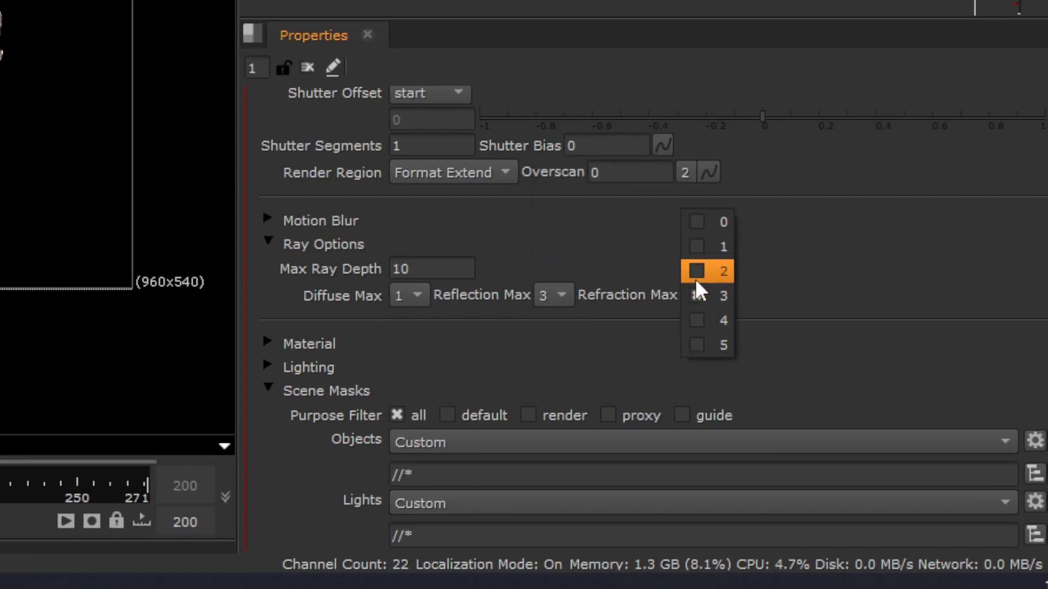
click(694, 205)
Open the EnvironmentLight3 node's properties and look through its light and import/export settings
middle_drag(866, 251, 864, 151)
scroll(797, 259, up, 2)
click(802, 261)
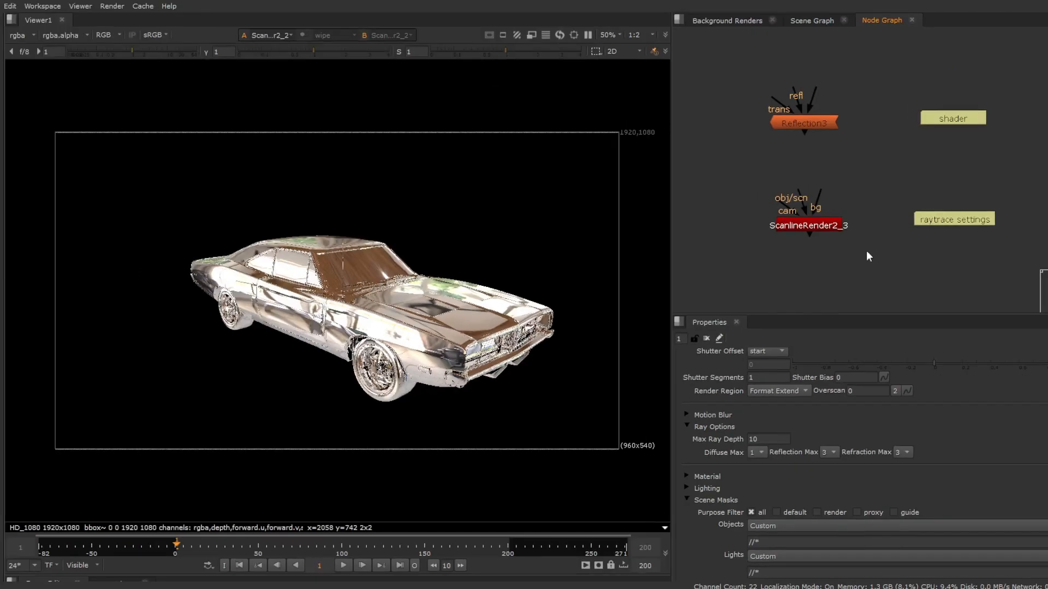
double_click(802, 259)
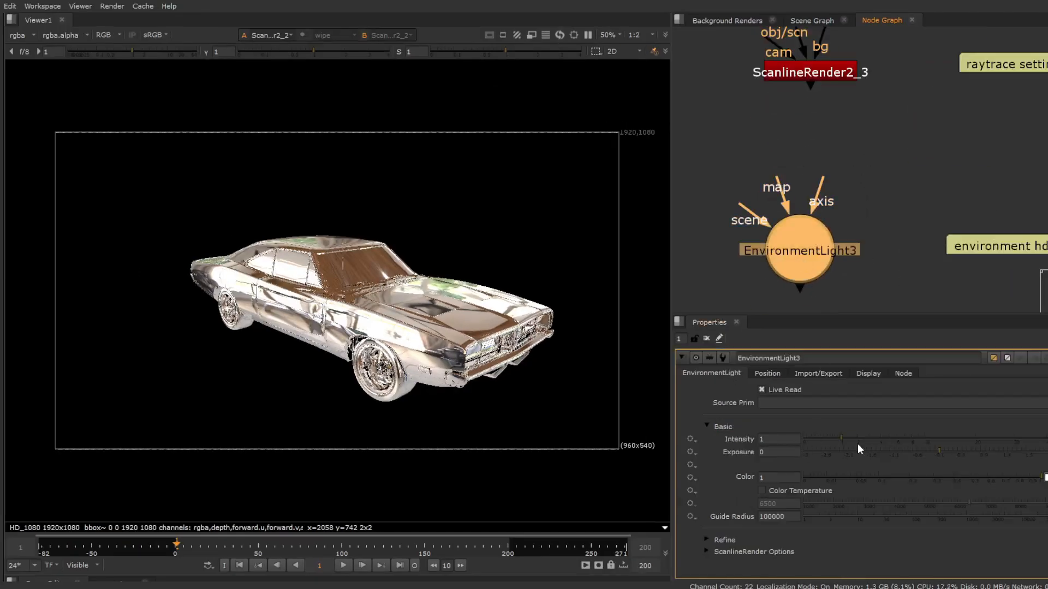
click(781, 376)
click(804, 375)
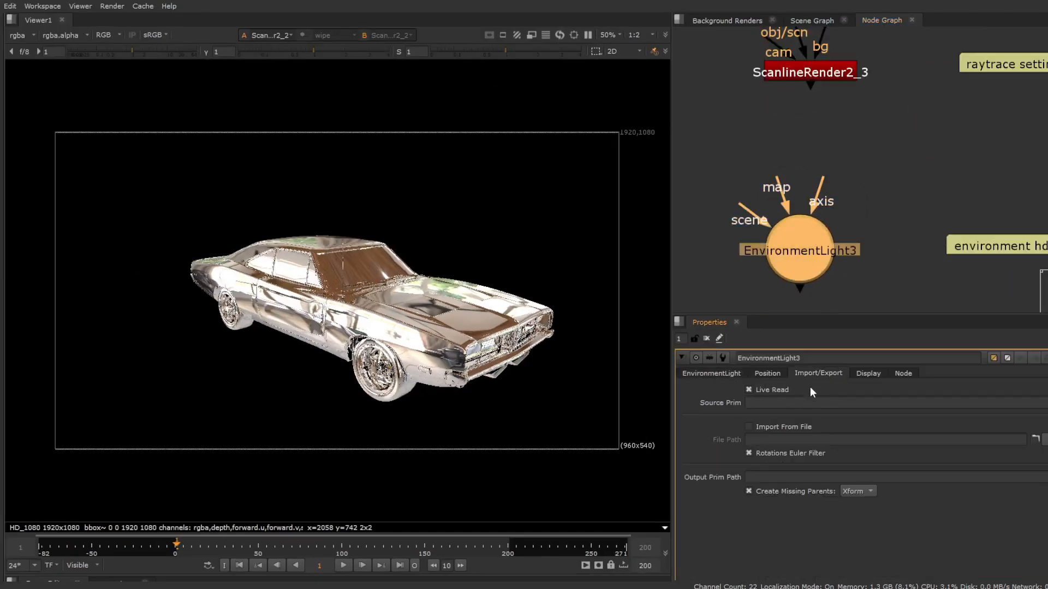
click(731, 376)
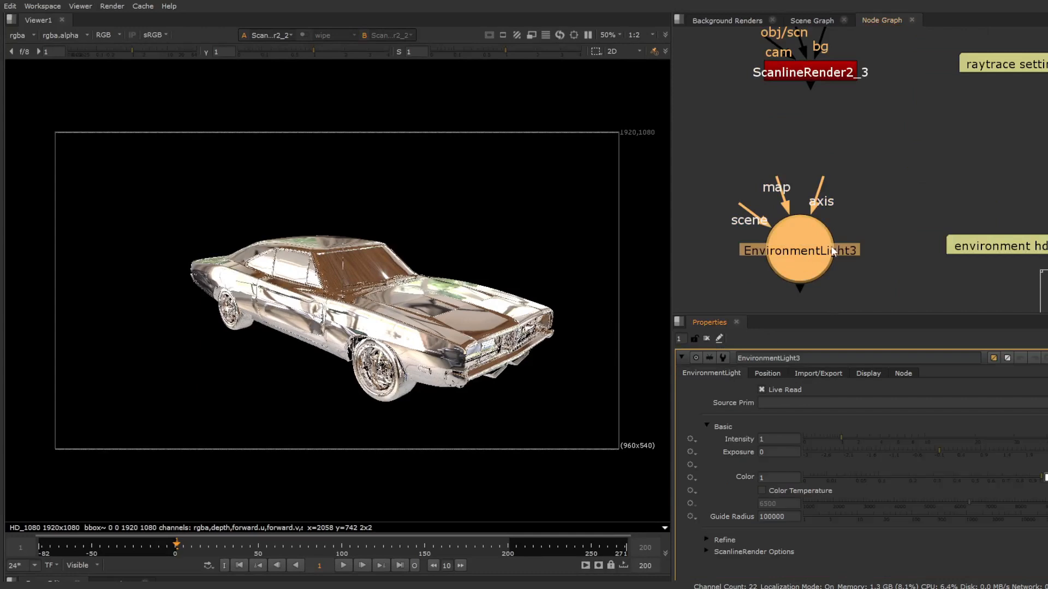
In the Reflection setup, inspect the properties of the lightbulb's GeoImport1 node and the Reflection2 shader
click(783, 182)
scroll(895, 191, down, 3)
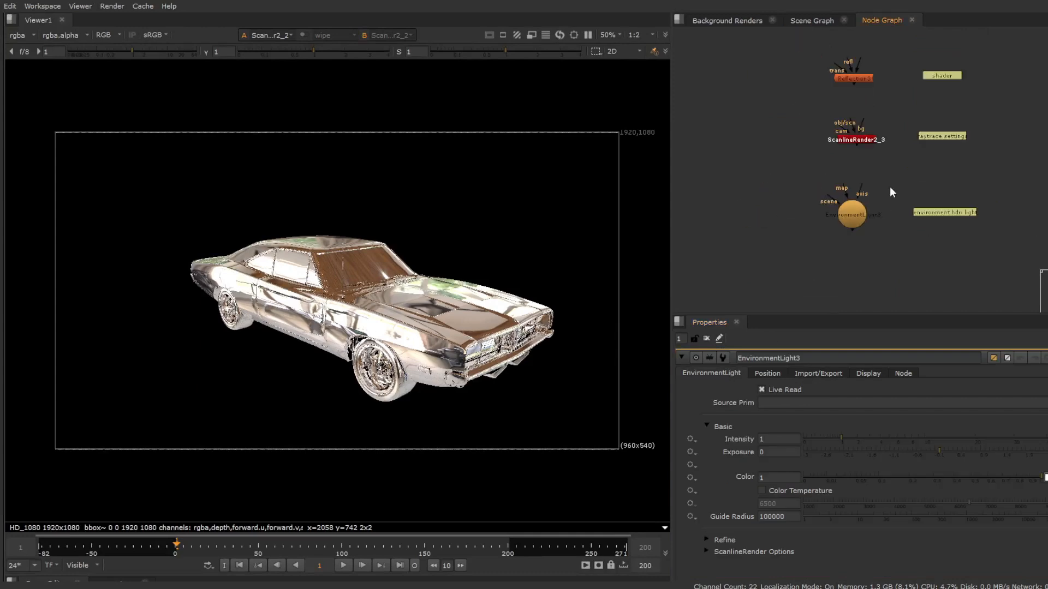
scroll(846, 123, down, 2)
middle_drag(870, 231, 916, 103)
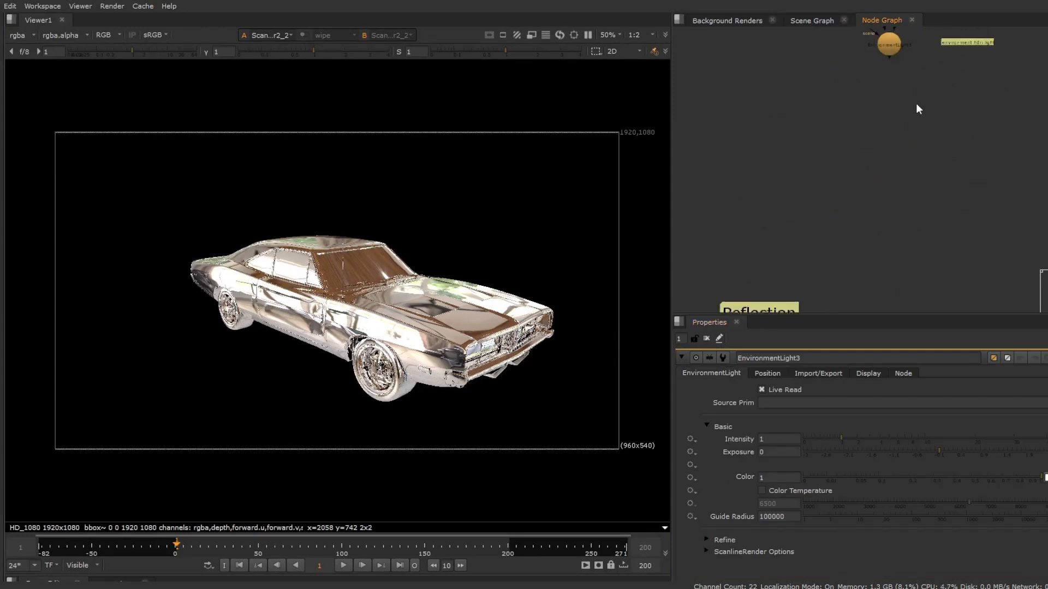
scroll(905, 129, down, 5)
scroll(865, 246, up, 6)
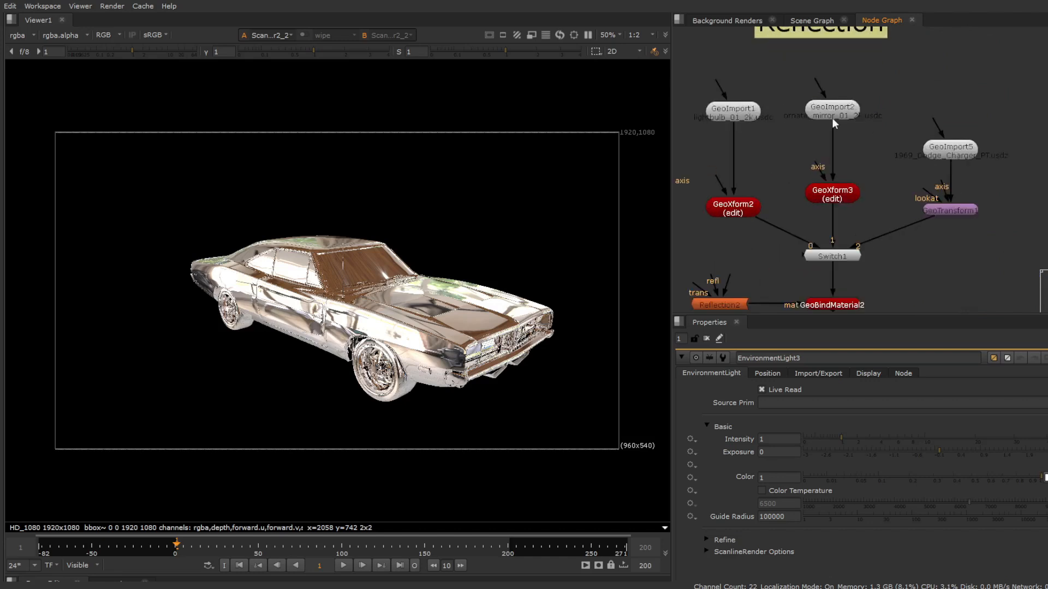
double_click(731, 109)
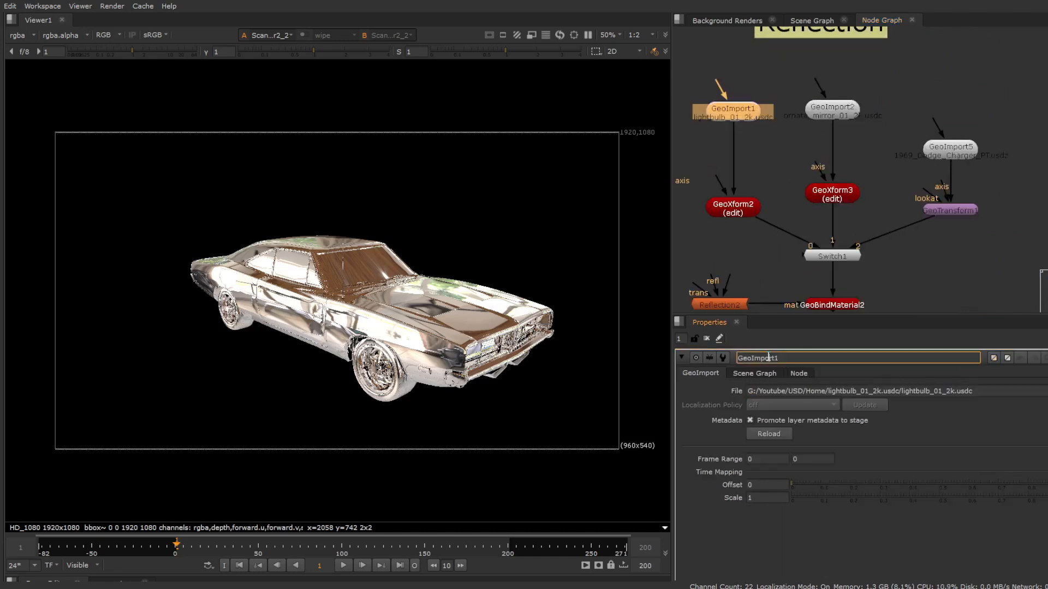
scroll(875, 126, down, 3)
scroll(856, 230, up, 3)
double_click(750, 201)
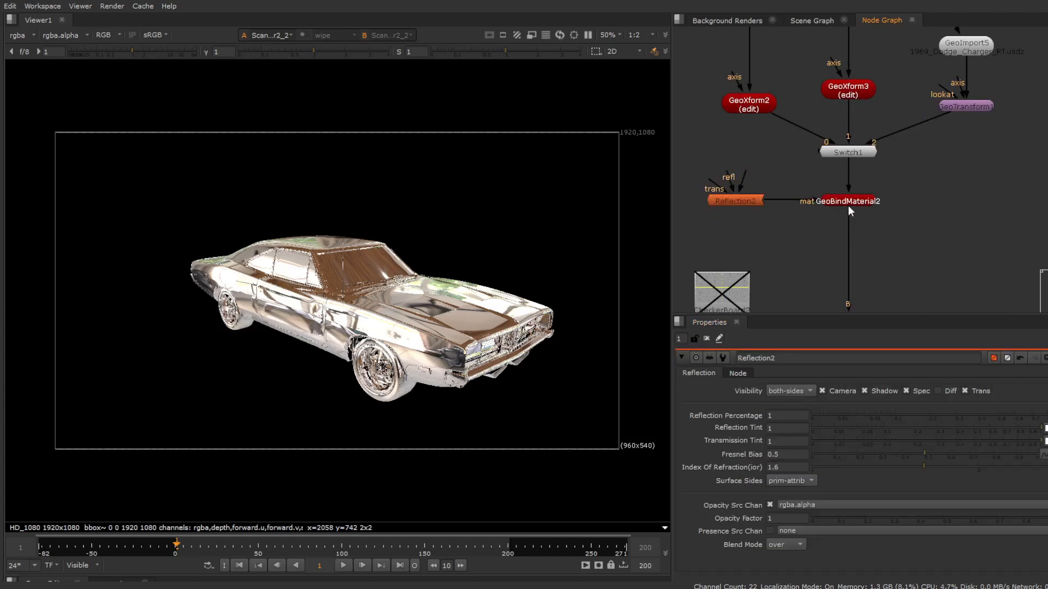
Connect the lightbulb's GeoXform2 directly to GeoBindMaterial2 and open the GeoBindMaterial2 properties
scroll(848, 205, down, 3)
drag(808, 165, 751, 129)
scroll(792, 198, up, 2)
double_click(811, 180)
Display the Reflection setup's render in the viewer and inspect the reflections on the lightbulb up close
scroll(811, 179, down, 3)
middle_drag(848, 255, 824, 110)
drag(830, 185, 773, 215)
key(1)
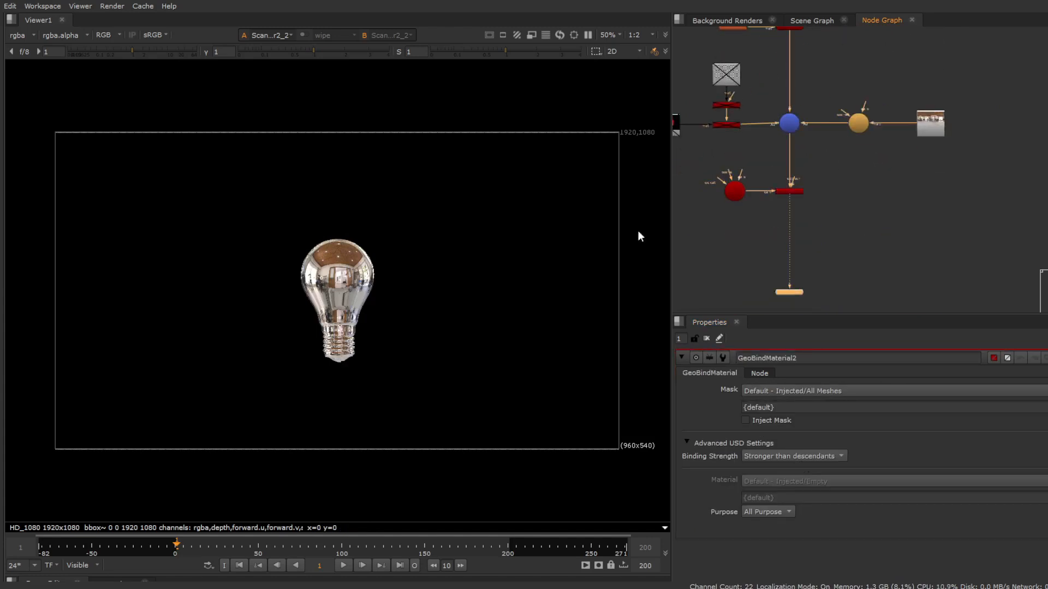
scroll(351, 291, up, 4)
scroll(416, 253, down, 2)
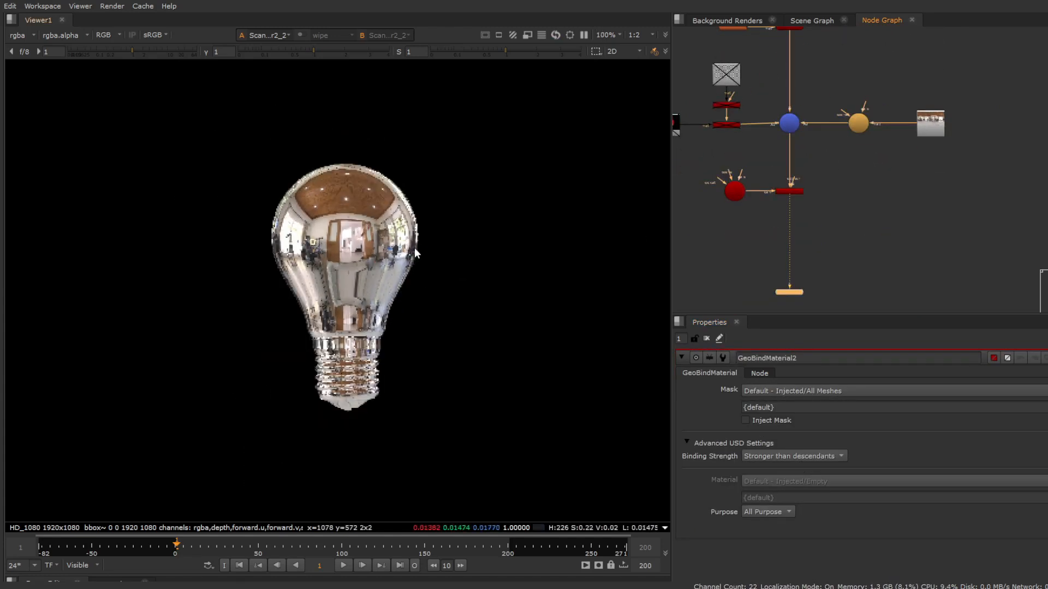
Open the Reflection2 properties and examine its Reflection Percentage and Reflection Tint controls, leaving their values as they were
middle_drag(758, 63, 807, 190)
click(783, 156)
double_click(787, 149)
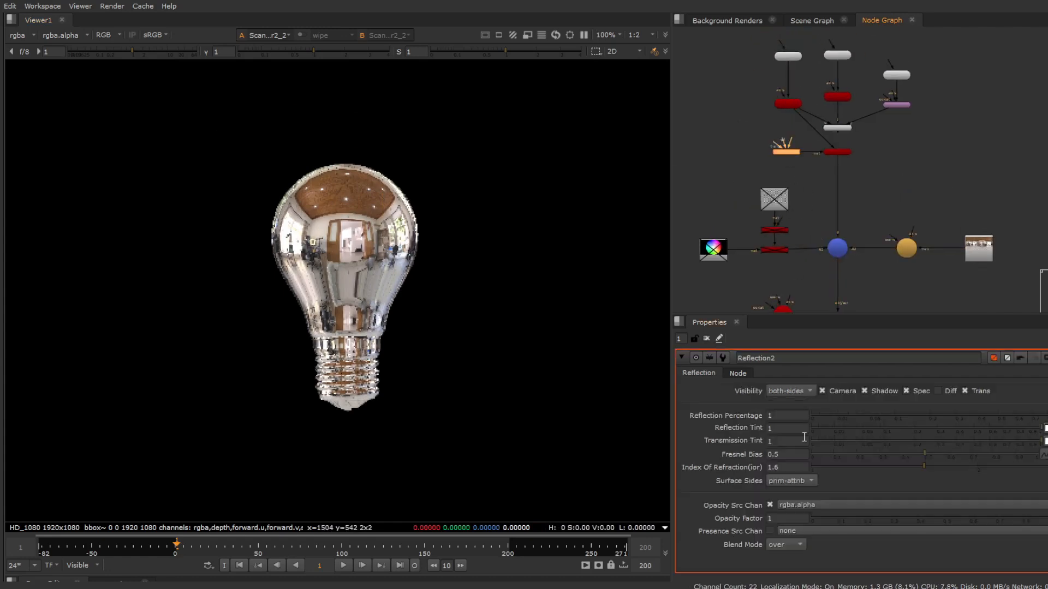
click(1036, 420)
drag(1035, 419, 782, 439)
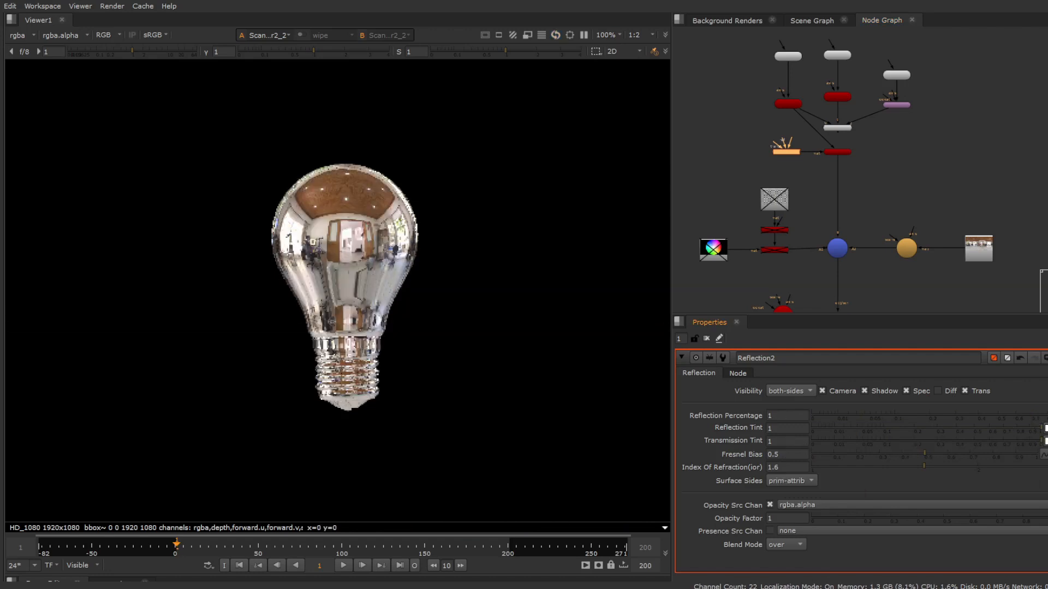
drag(1025, 427, 732, 428)
key(minus)
key(ctrl+z)
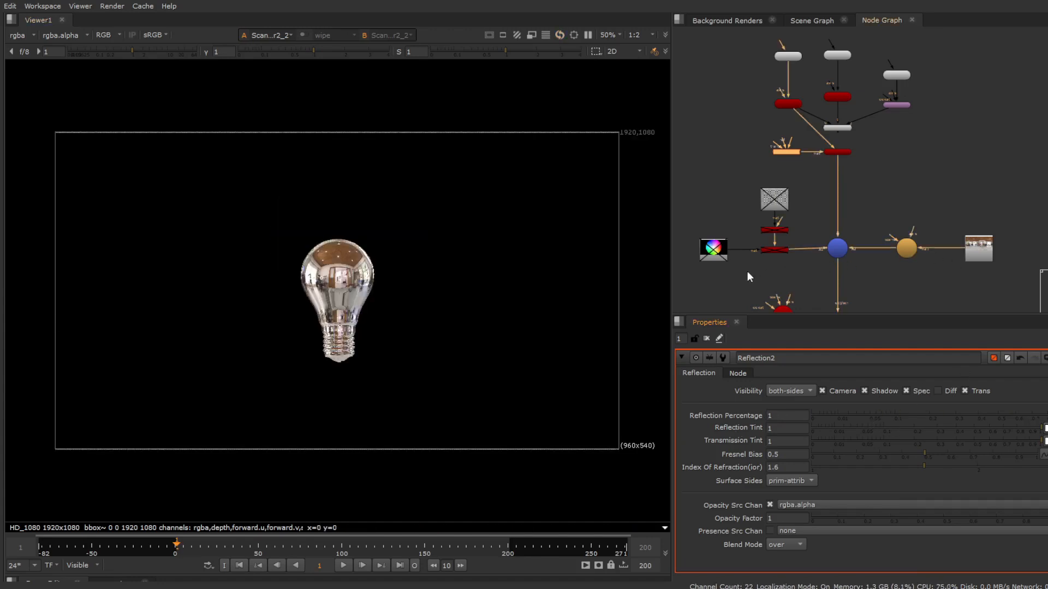
Enable the disabled checkerboard and color wheel card nodes and connect the mirror's GeoXform3 directly to GeoBindMaterial2
middle_drag(748, 271, 786, 270)
drag(728, 274, 850, 178)
key(d)
drag(875, 107, 876, 103)
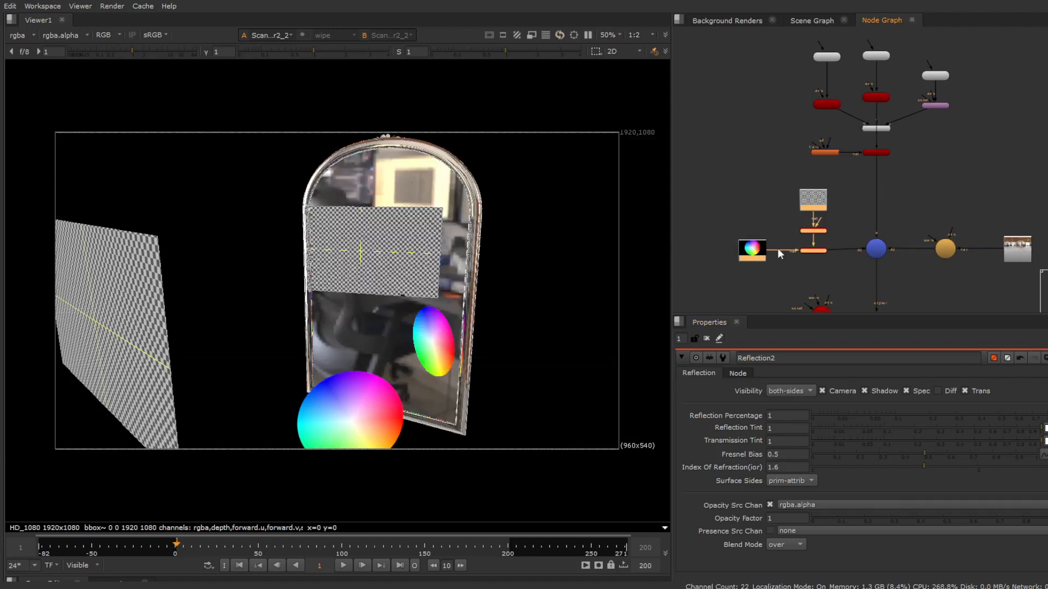
Open GeoCard2 and try moving its checkerboard card closer to the mirror, then undo the move
scroll(834, 234, up, 2)
double_click(813, 231)
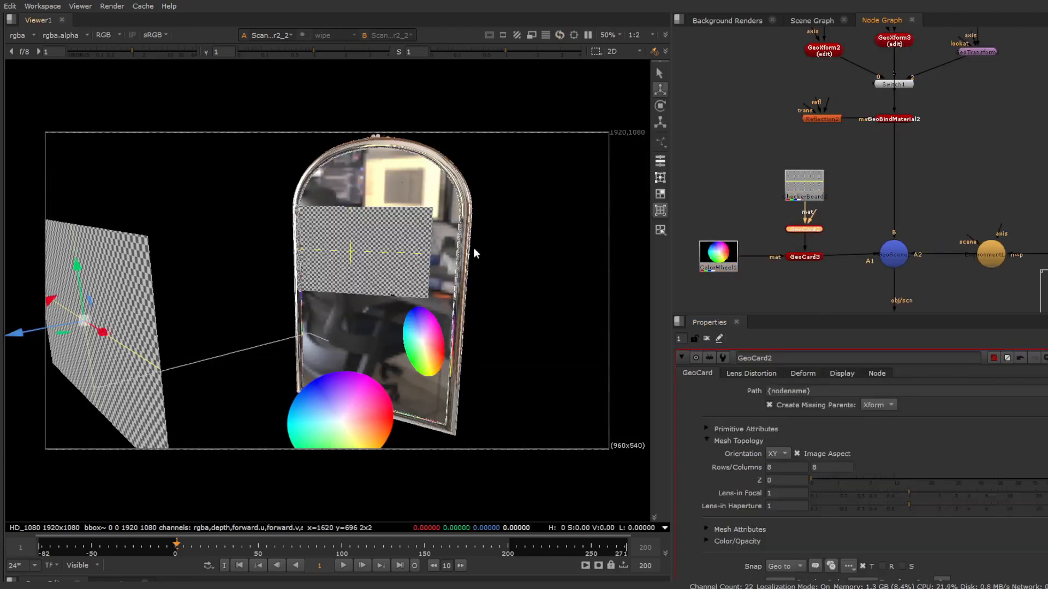
drag(159, 330, 171, 339)
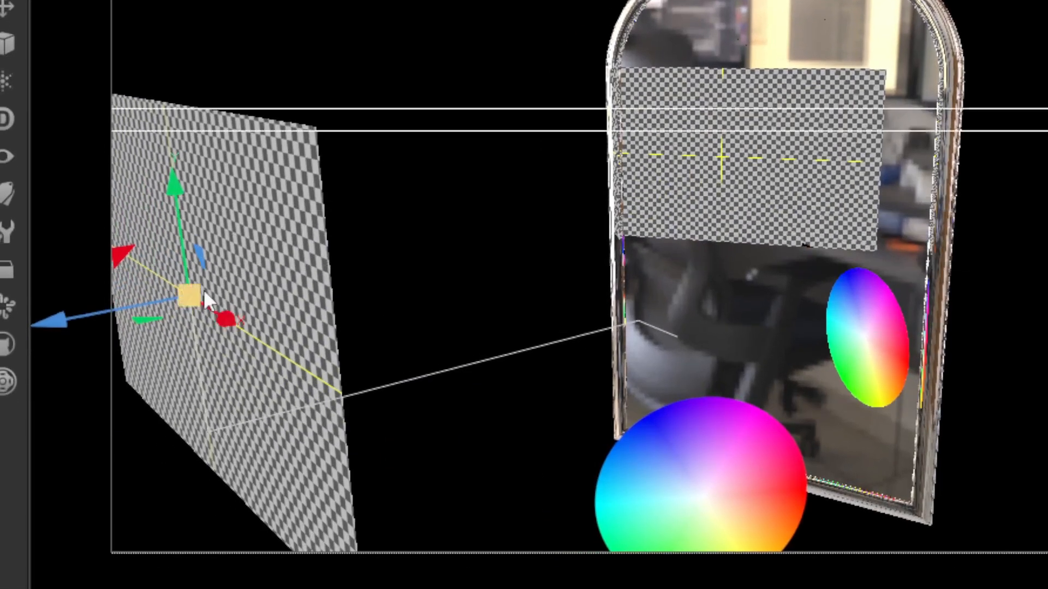
drag(87, 318, 142, 302)
drag(304, 261, 303, 257)
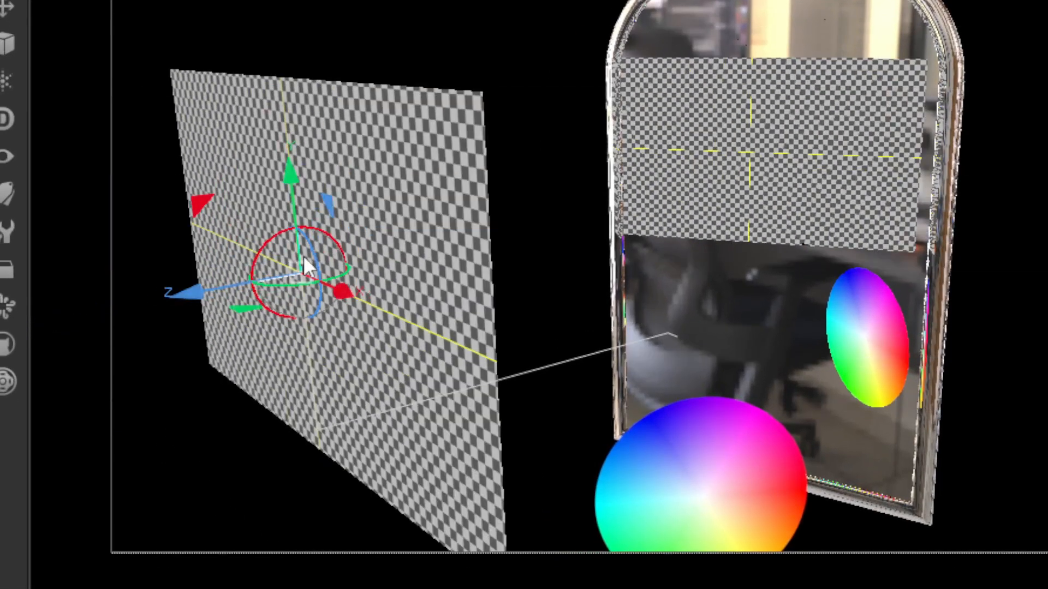
key(ctrl+z)
Display the render node of the Refraction setup in the viewer
scroll(1031, 68, down, 4)
scroll(656, 111, up, 4)
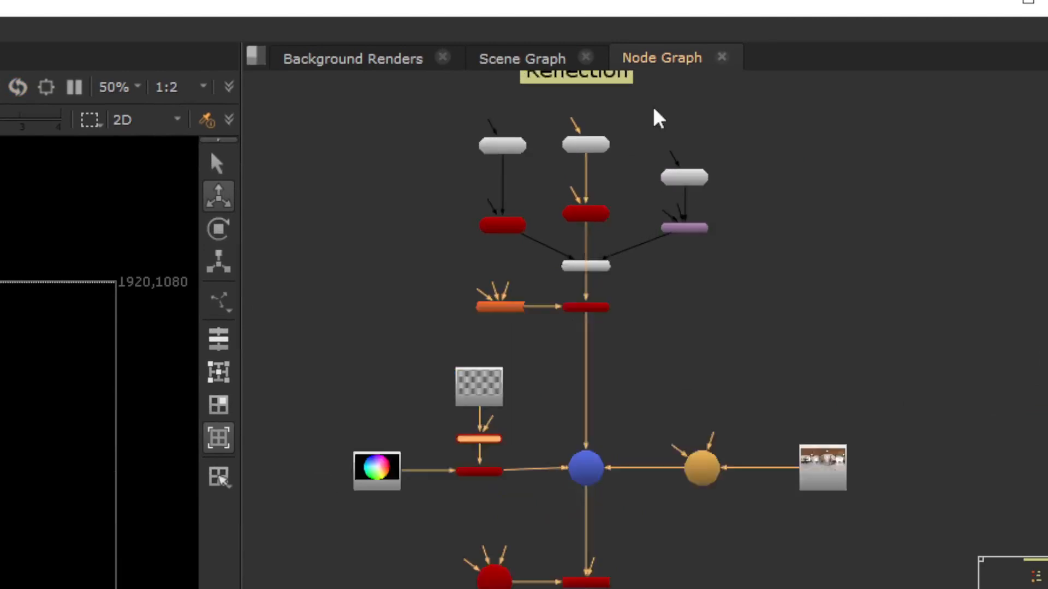
scroll(588, 350, down, 5)
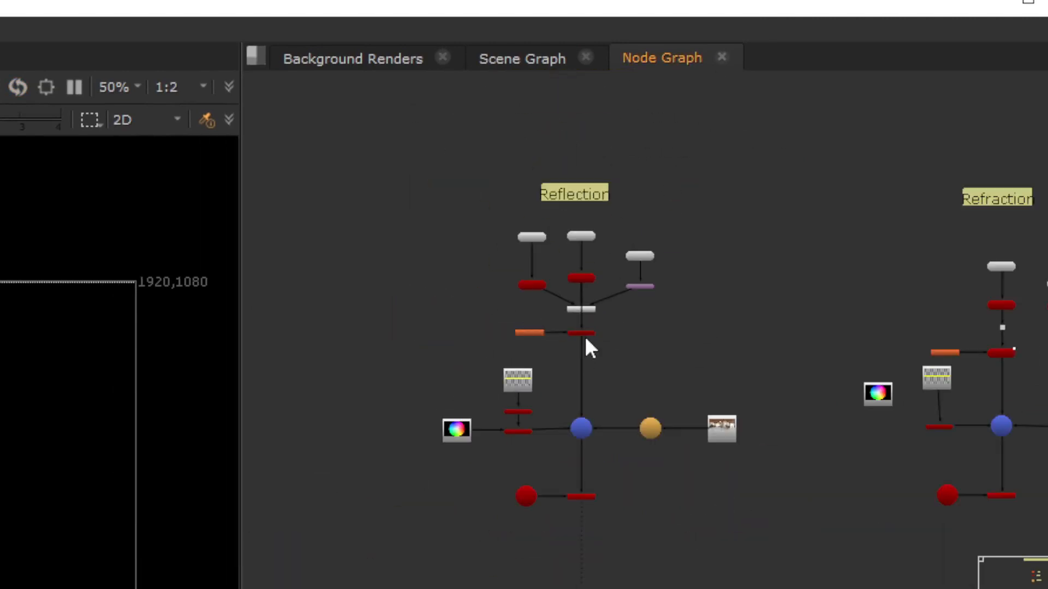
middle_drag(957, 512, 746, 500)
scroll(745, 500, up, 3)
drag(745, 500, 842, 438)
key(1)
Open the Reflection1 properties and inspect how the checkerboard card refracts through the glass lightbulb
scroll(792, 154, up, 5)
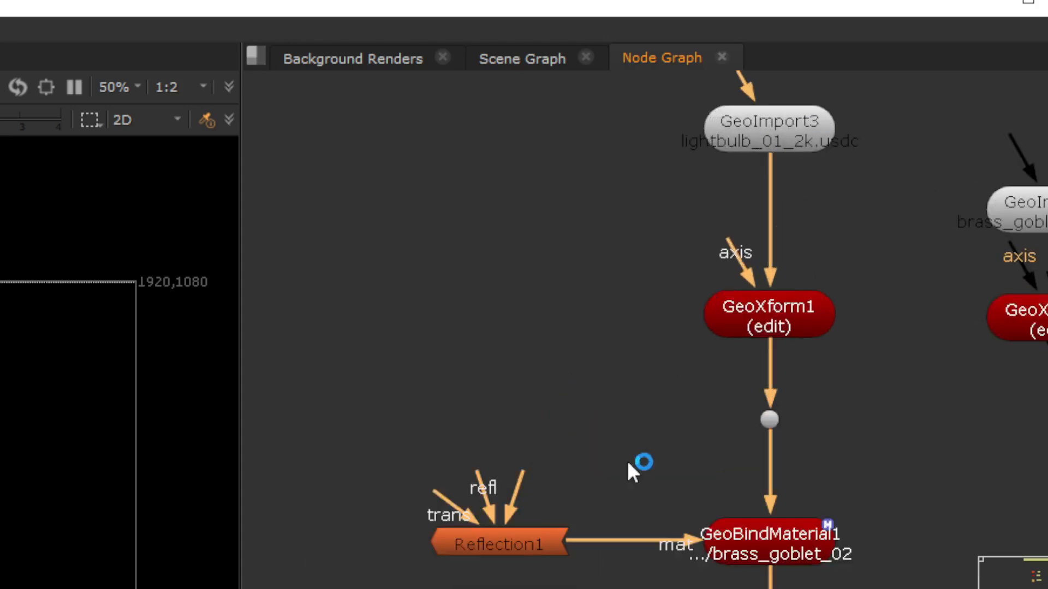
middle_drag(632, 468, 514, 269)
click(500, 273)
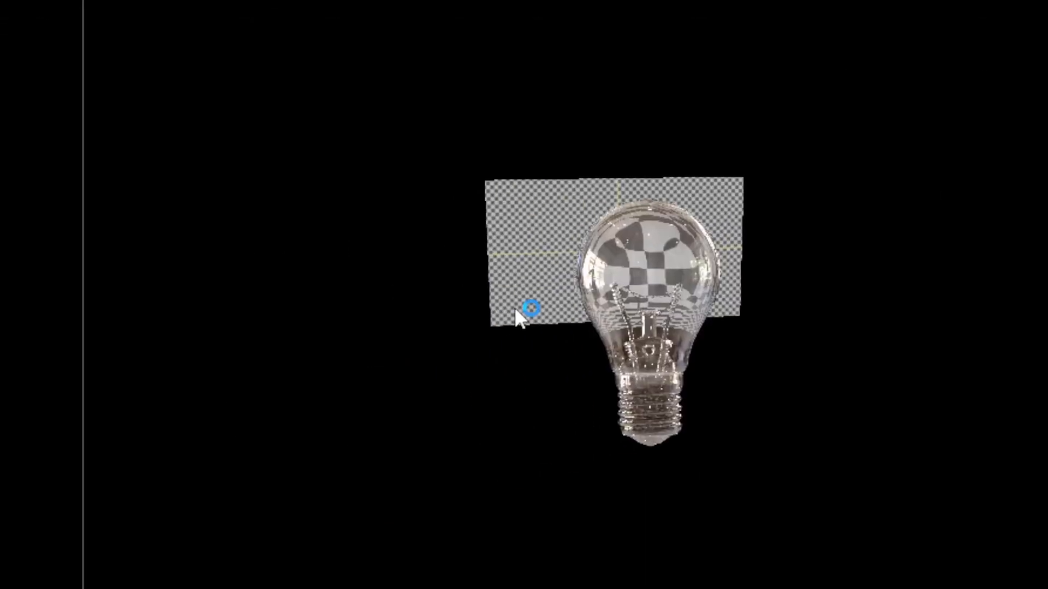
scroll(519, 311, up, 5)
scroll(595, 286, down, 5)
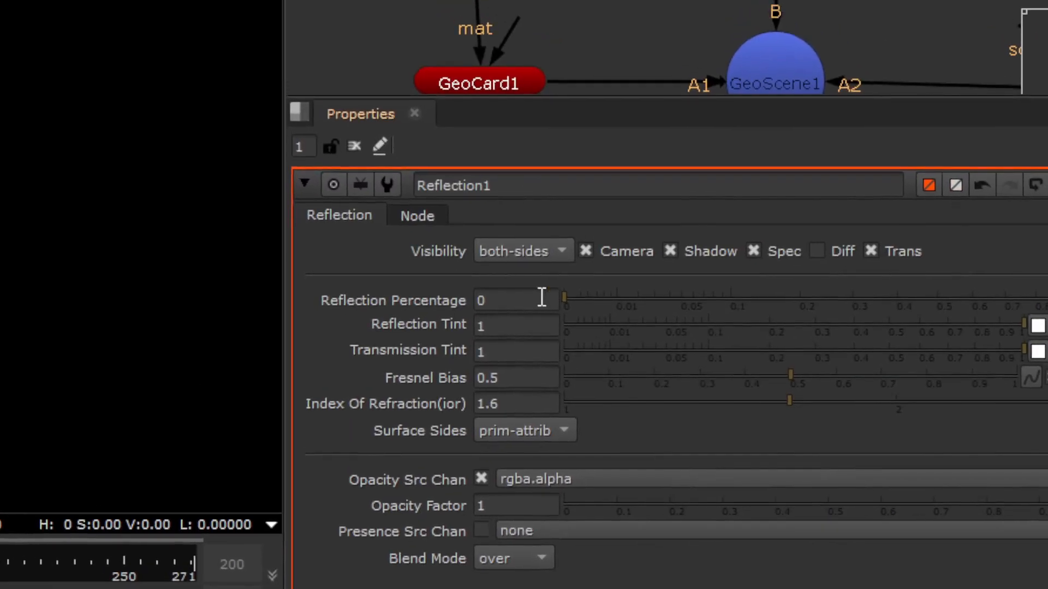
mouse_move(541, 297)
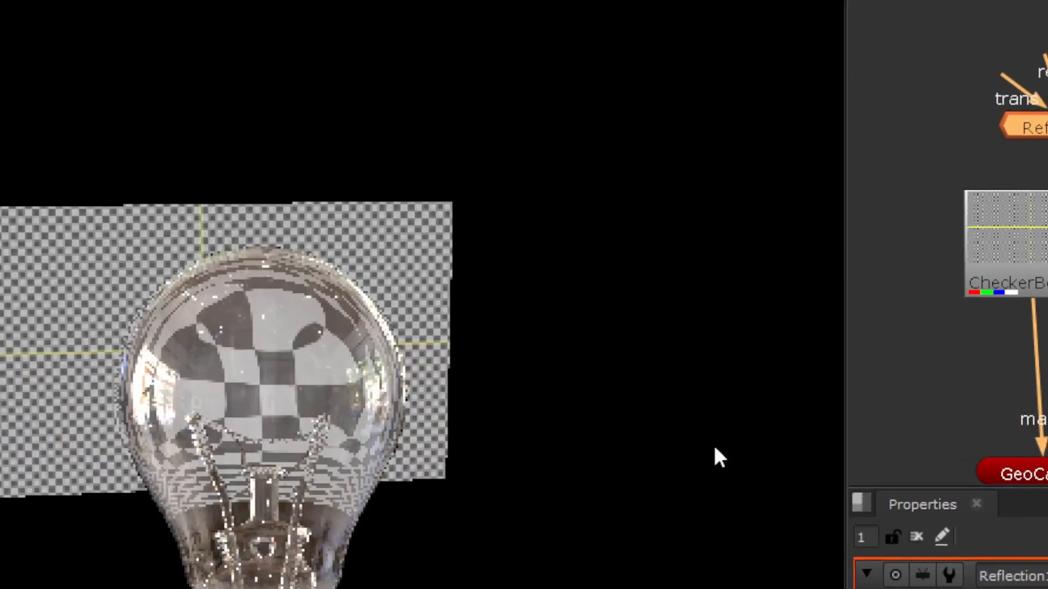
key(f)
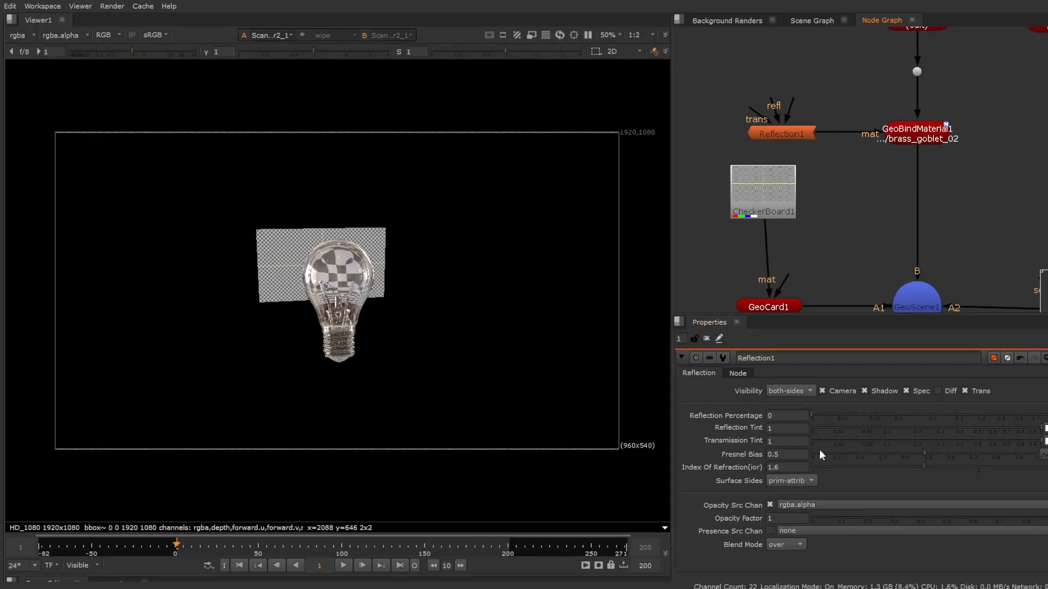
scroll(841, 249, down, 1)
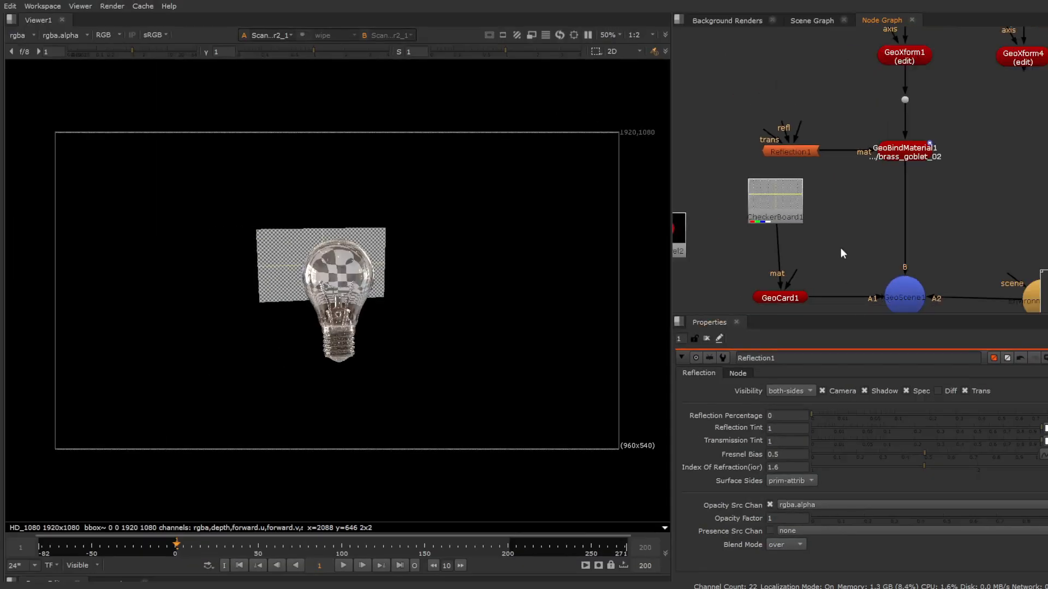
Try 9(3x3) Camera Samples on the Refraction setup's ScanlineRender2_1, then set the samples back to 1
click(867, 408)
click(813, 414)
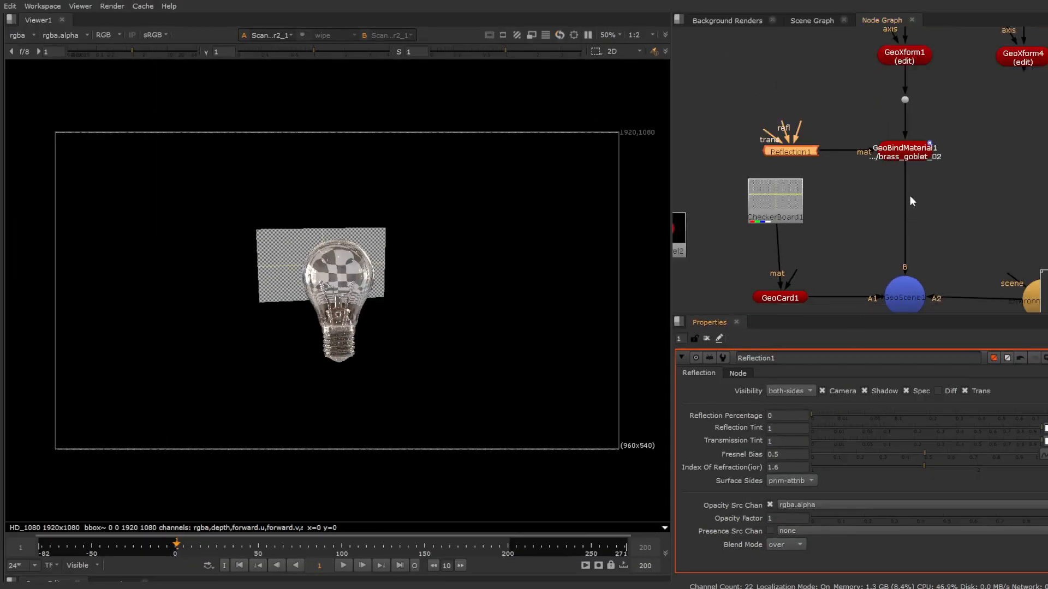
scroll(895, 197, down, 3)
scroll(882, 194, up, 3)
double_click(895, 209)
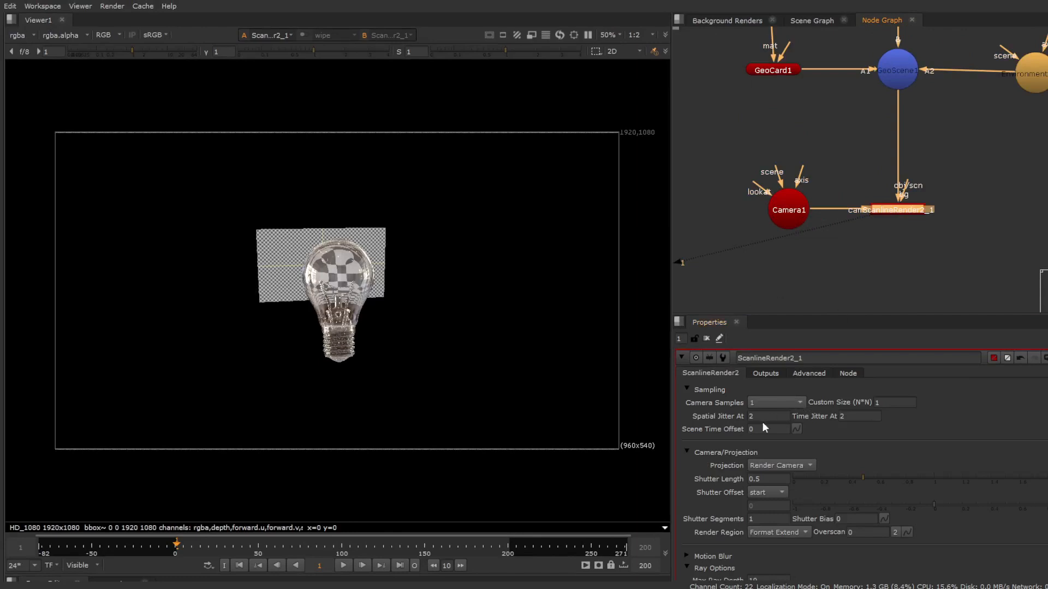
click(768, 403)
click(776, 424)
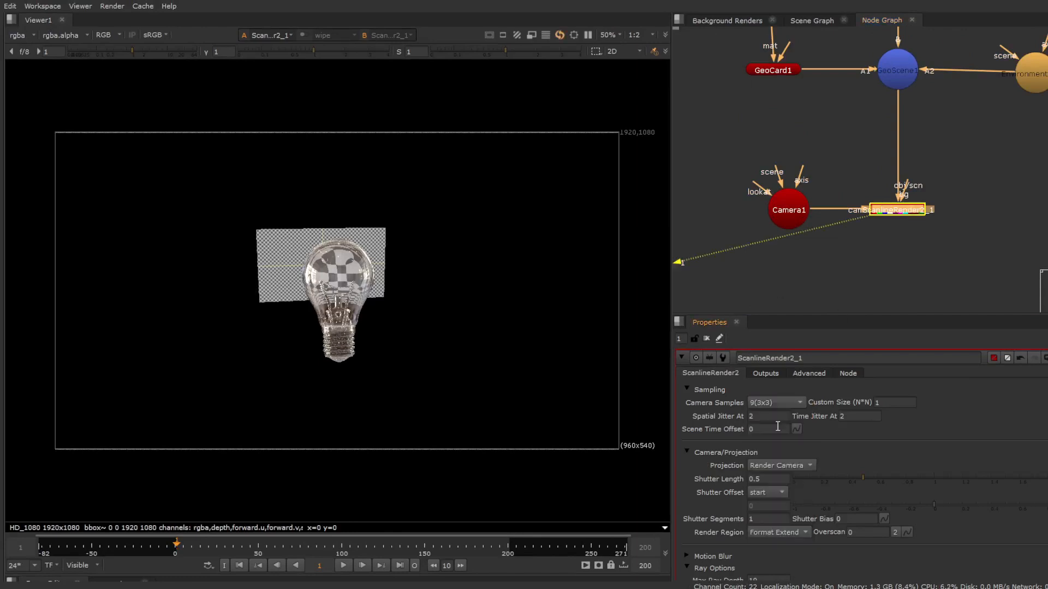
scroll(333, 319, up, 4)
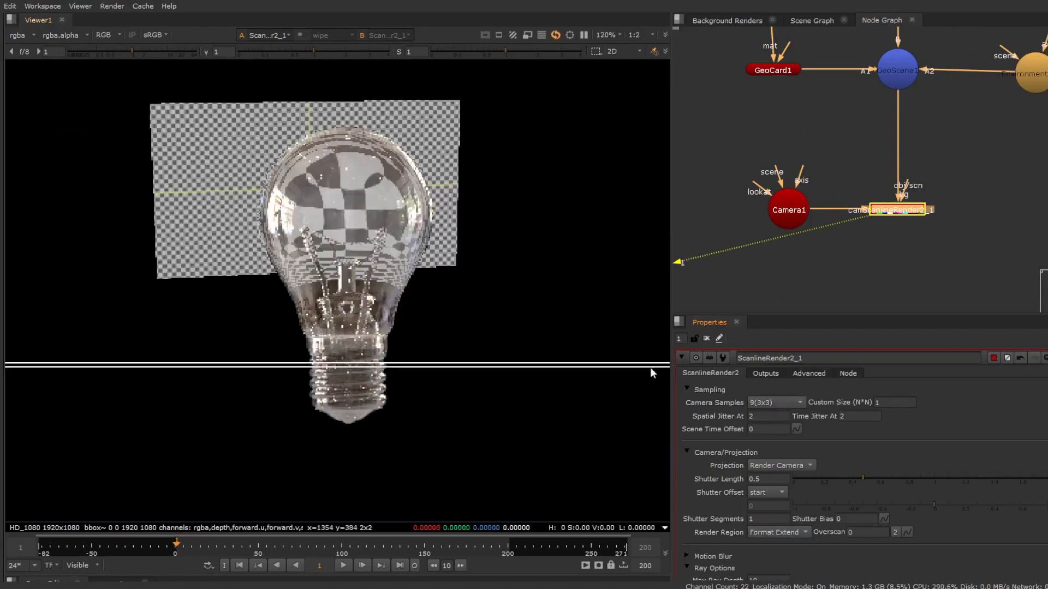
click(776, 398)
click(783, 382)
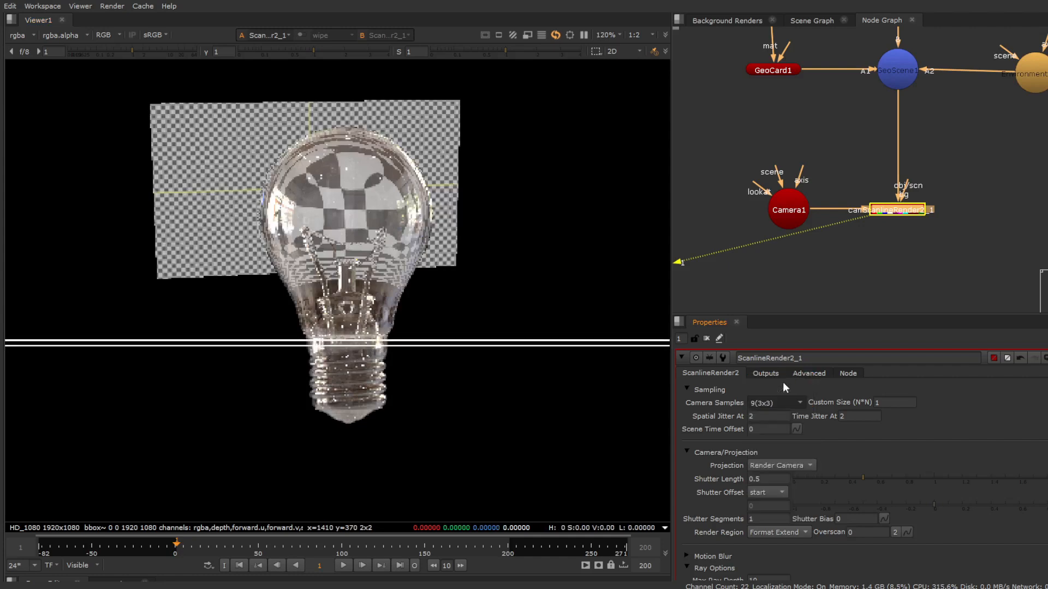
Open the Reflection1 properties and examine the Index Of Refraction setting used for the glass lightbulb
middle_drag(1001, 109, 929, 243)
scroll(906, 243, down, 3)
scroll(873, 101, up, 3)
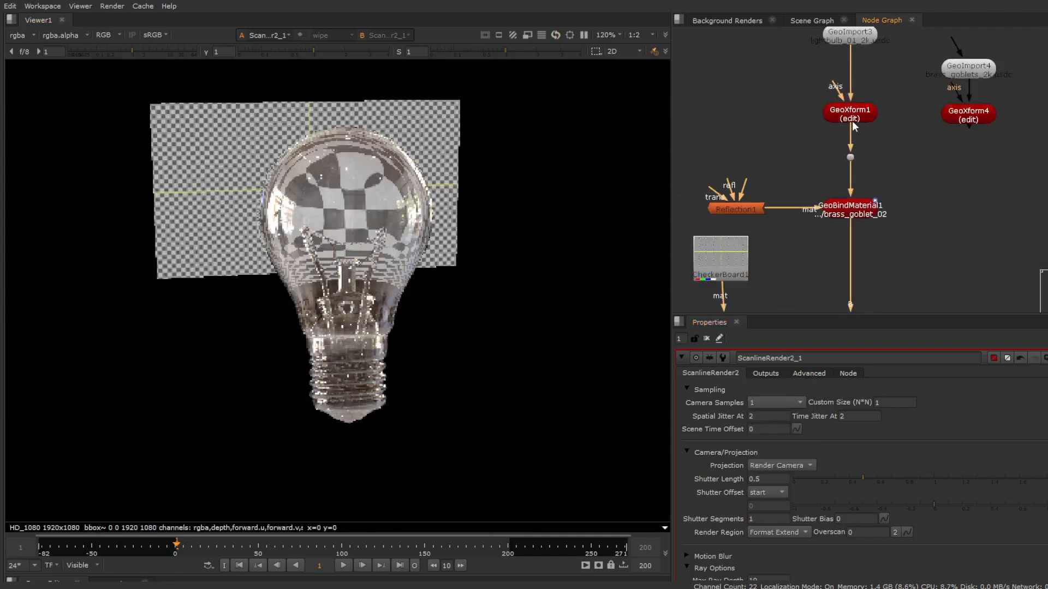
click(745, 213)
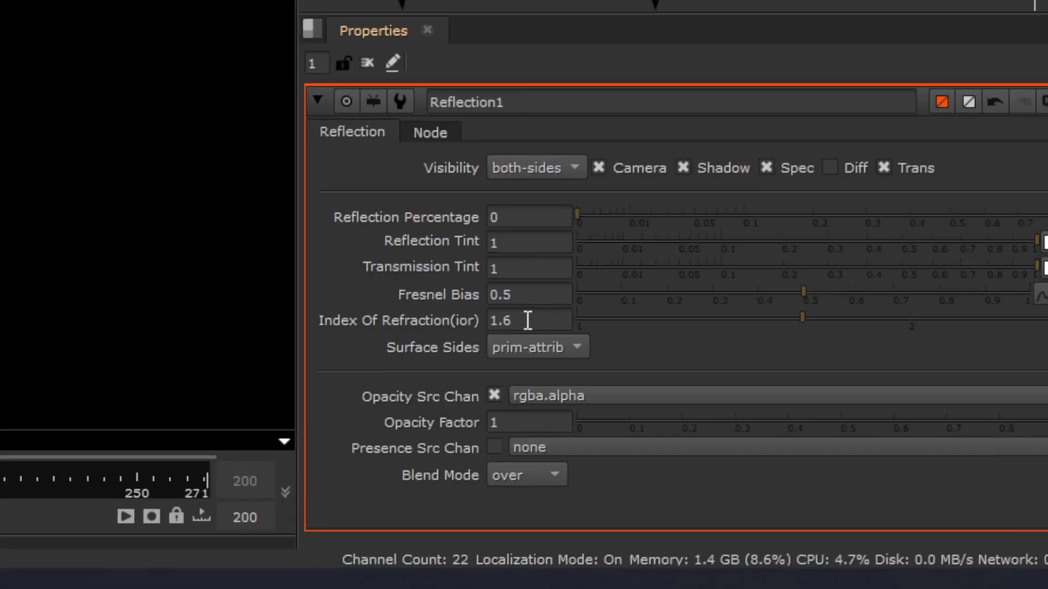
click(785, 465)
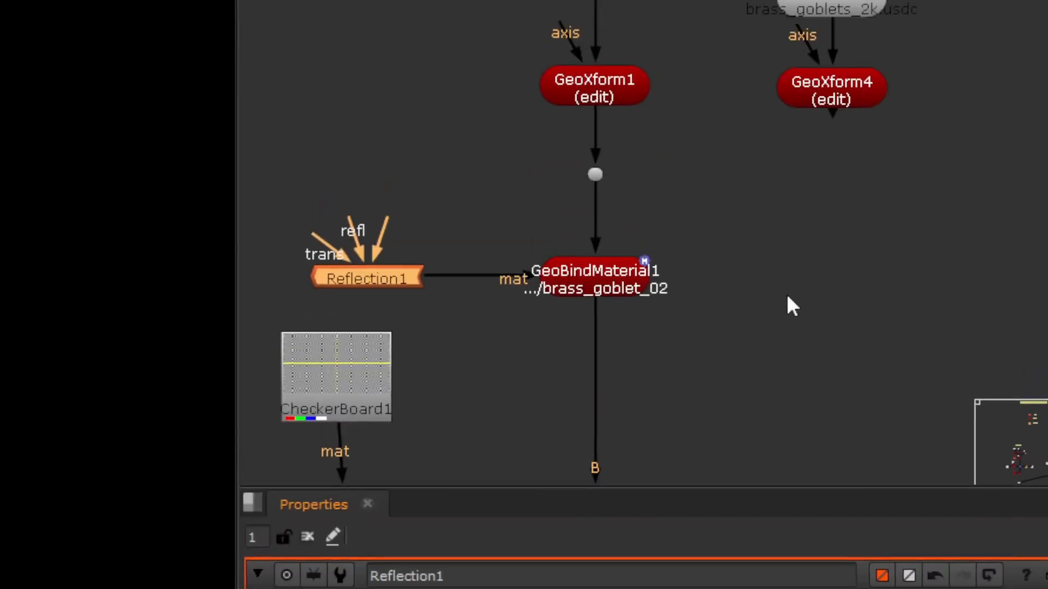
Display the Read2 environment image of the Refraction setup in the viewer and fit it to the frame
middle_drag(729, 356, 740, 308)
scroll(724, 272, down, 4)
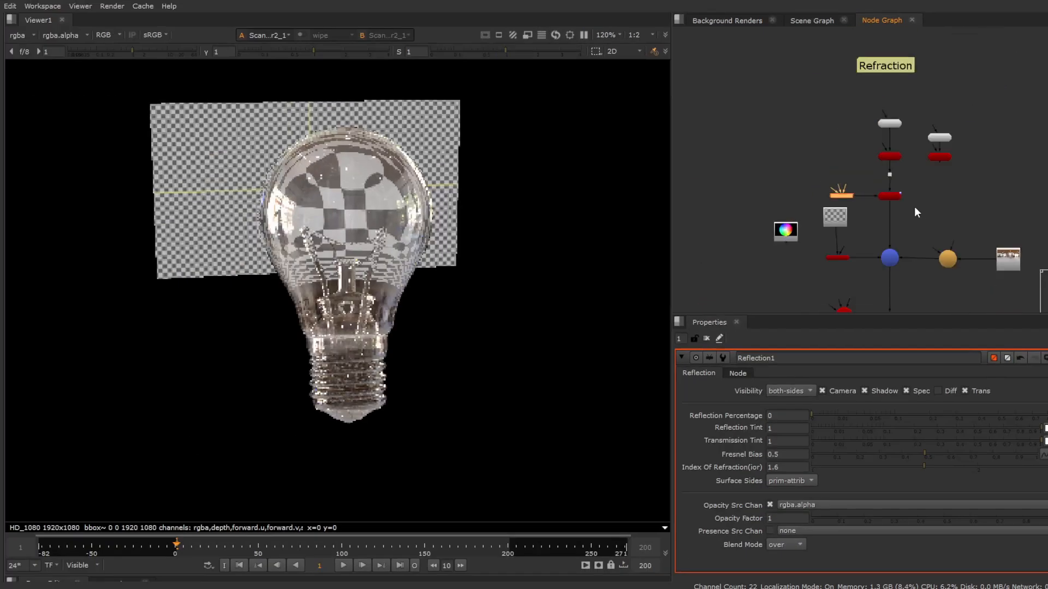
scroll(879, 389, up, 4)
middle_drag(880, 389, 694, 281)
key(1)
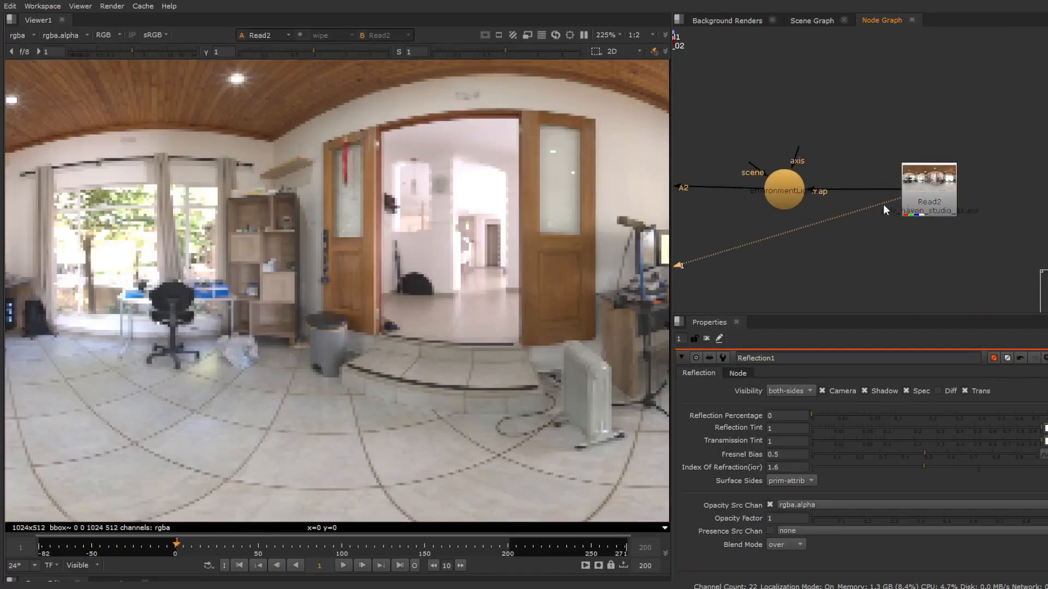
key(f)
View the environment light and the GeoScene1 scene in 3D to examine the surrounding environment image
click(787, 181)
key(1)
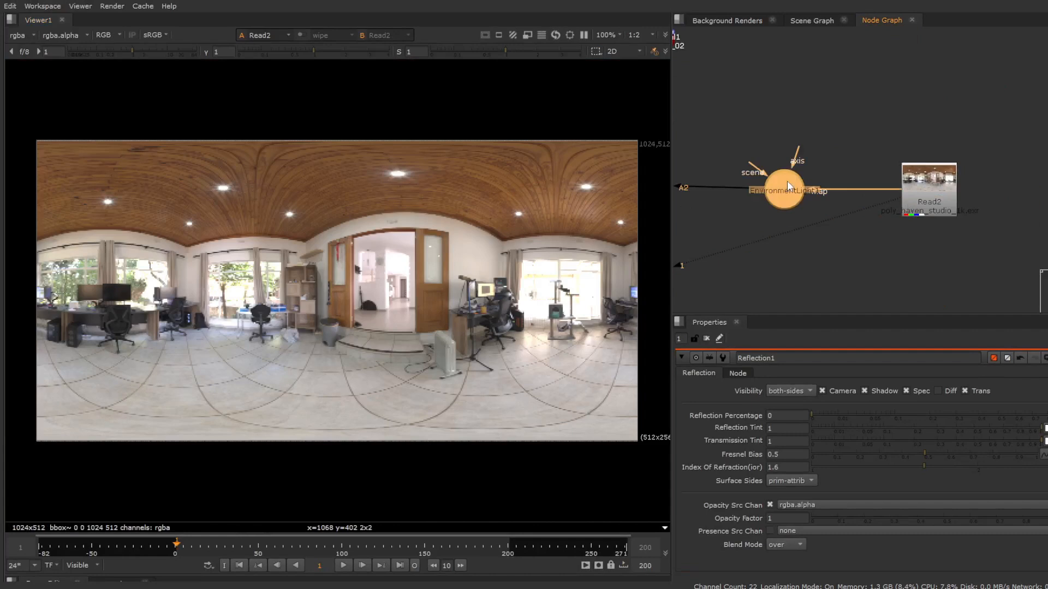
scroll(491, 267, down, 5)
scroll(853, 189, down, 3)
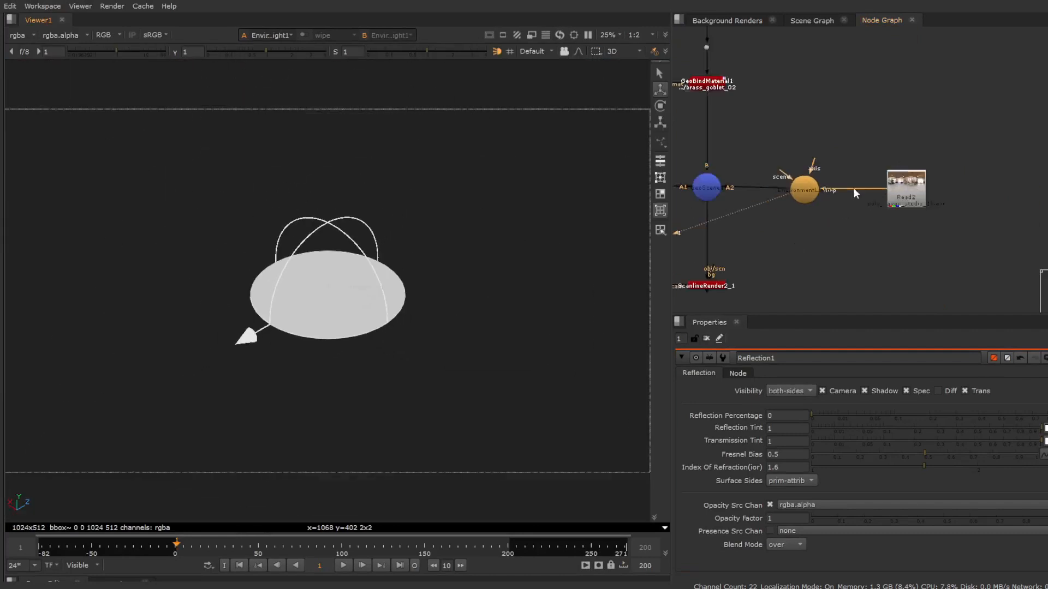
middle_drag(698, 192, 757, 193)
click(794, 194)
key(1)
scroll(491, 175, up, 3)
scroll(493, 203, down, 3)
ctrl+drag(520, 254, 550, 294)
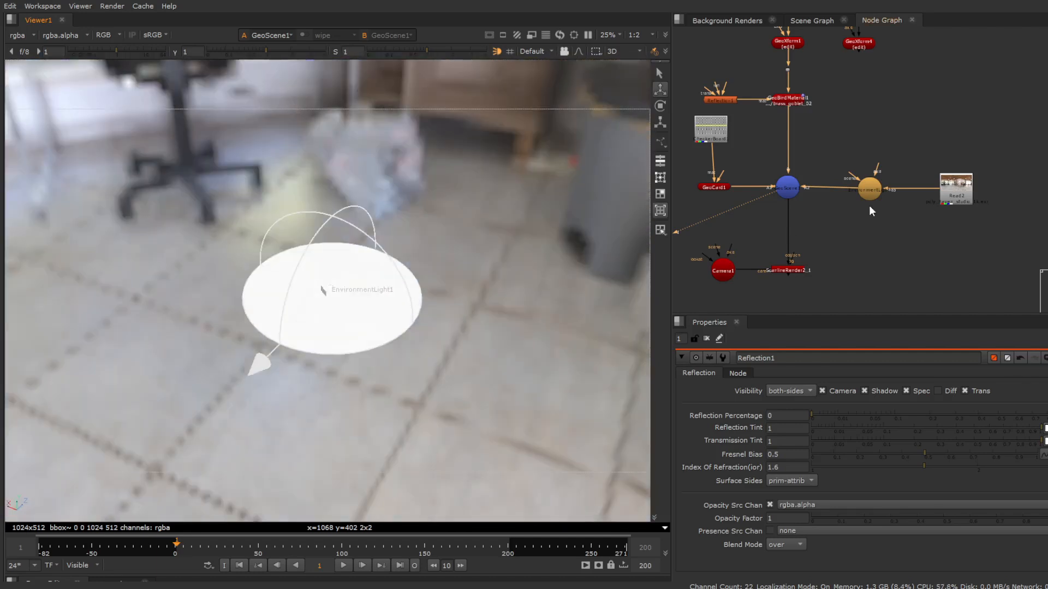
Insert a Blur node between the Read2 environment image and the environment light's map input
scroll(869, 205, down, 3)
scroll(928, 197, up, 3)
mouse_move(900, 202)
mouse_down()
mouse_move(894, 169)
mouse_move(894, 212)
mouse_move(892, 195)
mouse_up()
key(b)
scroll(891, 195, up, 1)
scroll(838, 186, down, 3)
scroll(877, 204, up, 5)
click(885, 222)
scroll(878, 157, down, 3)
middle_drag(842, 208, 942, 183)
Feed the brass goblets from GeoXform4 into GeoBindMaterial1 instead of the lightbulb and display ScanlineRender2_1 in the 2D view
click(807, 221)
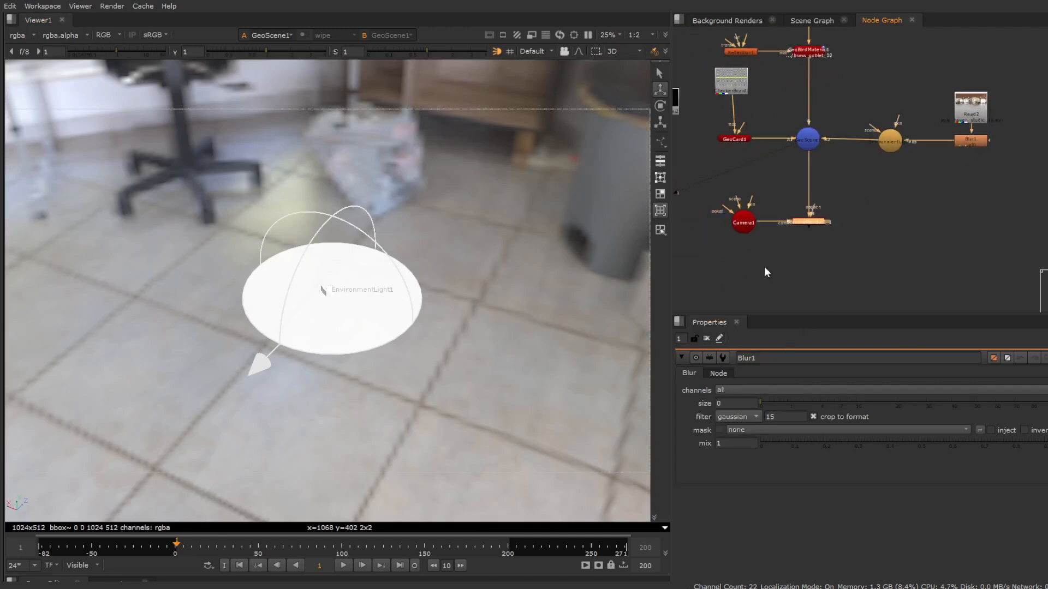
key(1)
scroll(865, 235, down, 9)
scroll(865, 234, up, 8)
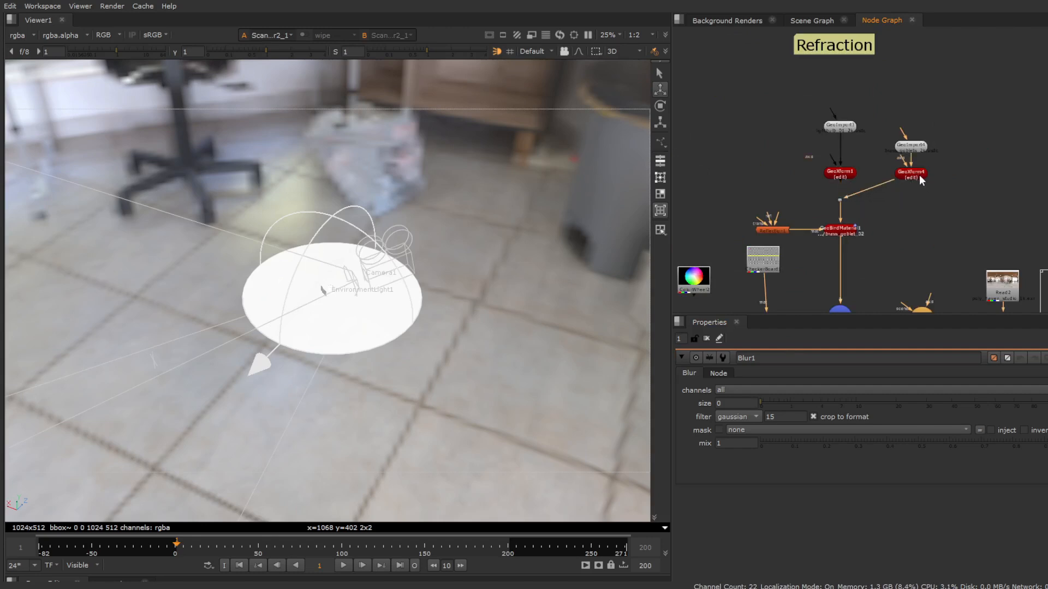
scroll(919, 176, down, 6)
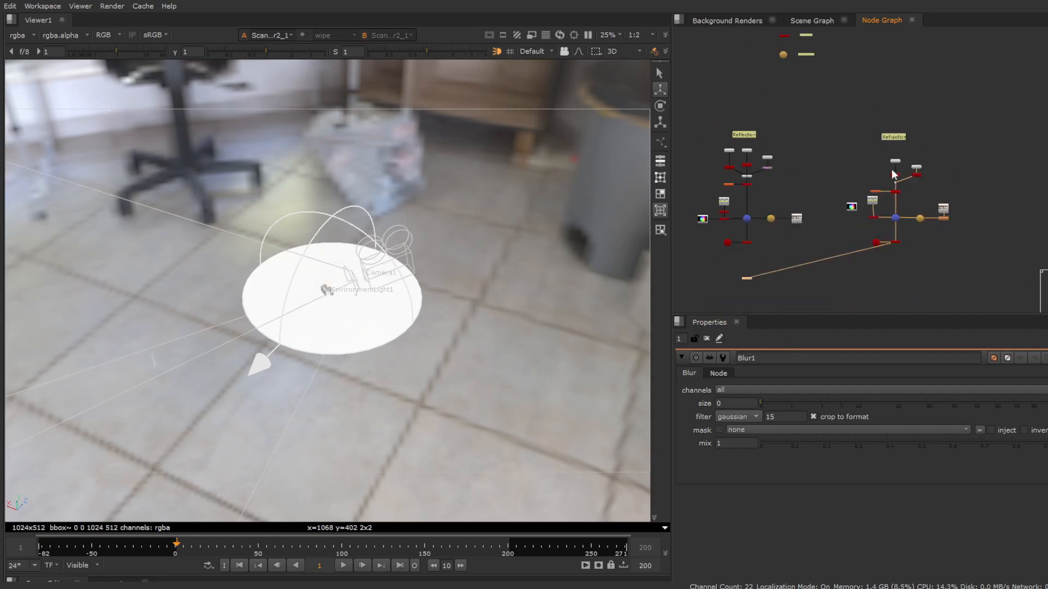
key(Tab)
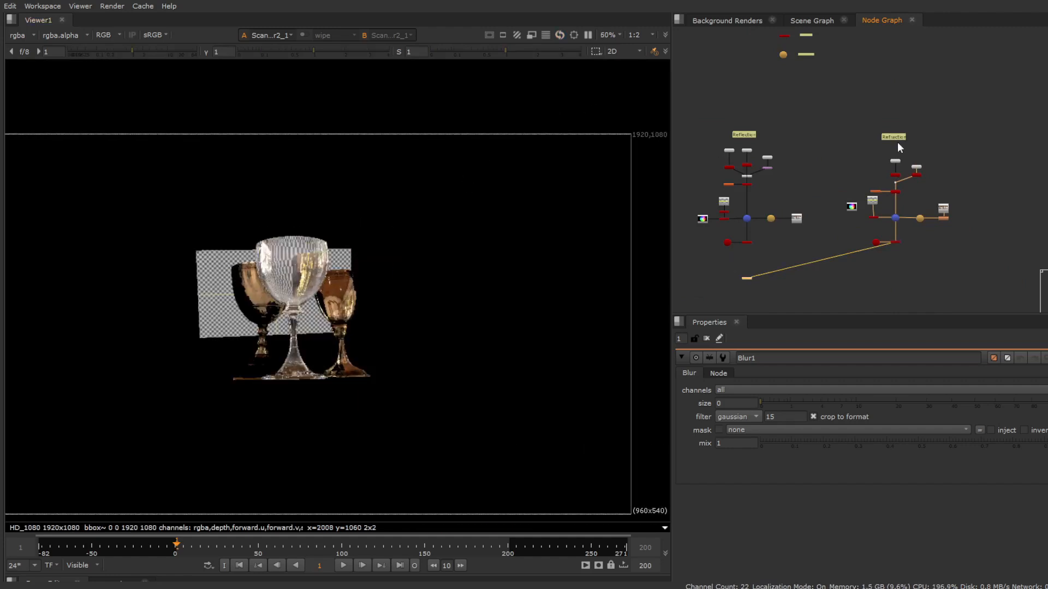
Open the GeoXform4 and GeoImport4 properties to check the brass goblets' transform and source file
scroll(909, 178, up, 5)
click(975, 201)
click(983, 149)
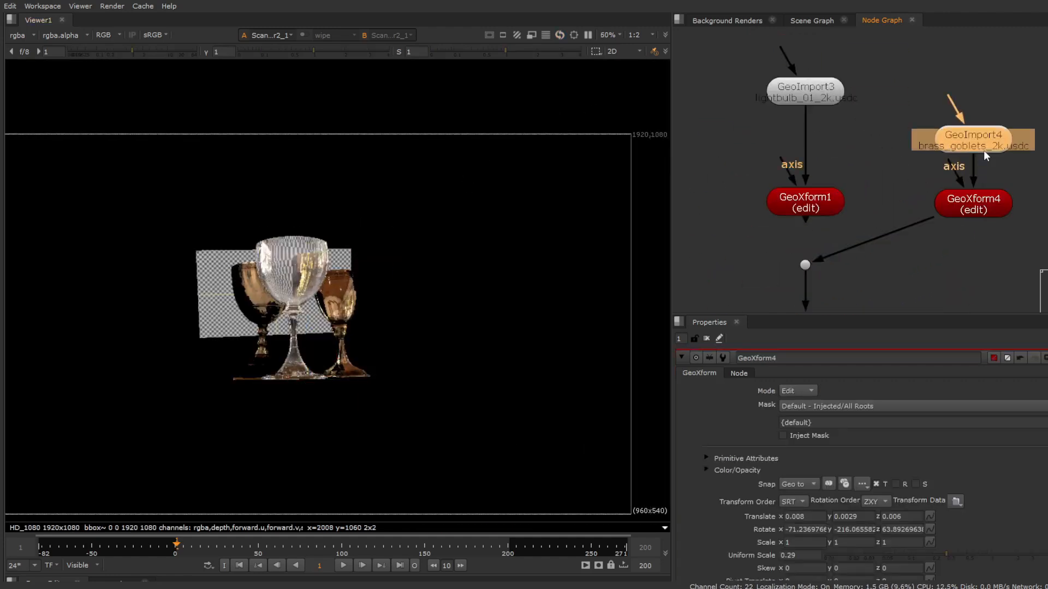
Change the GeoBindMaterial1 mask to pick brass_goblet_02 instead of brass_goblet_03 and inspect the rendered goblets
scroll(948, 207, down, 4)
middle_drag(912, 272, 883, 188)
scroll(868, 214, up, 3)
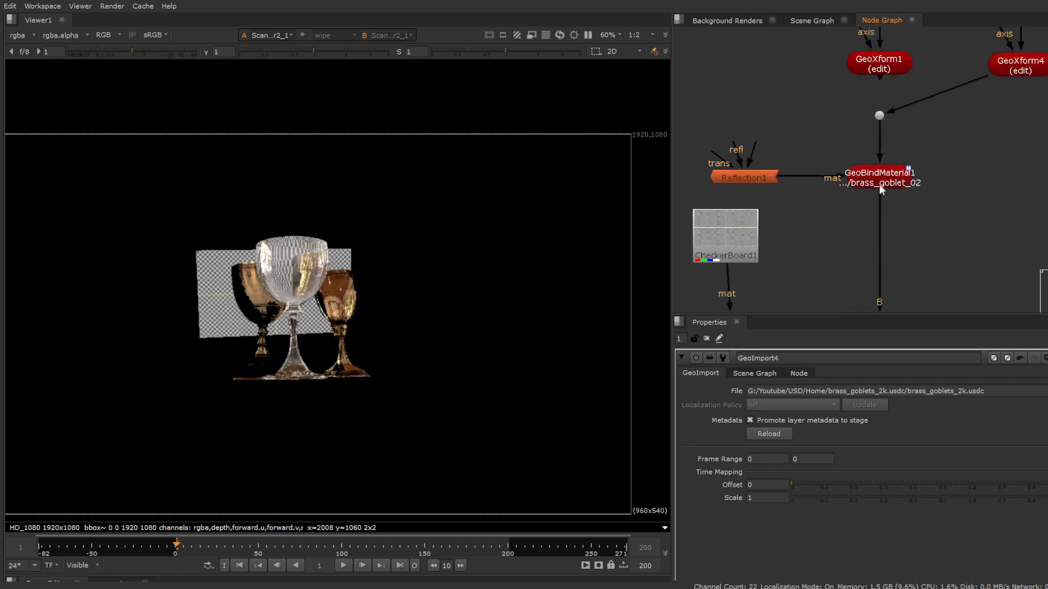
double_click(885, 187)
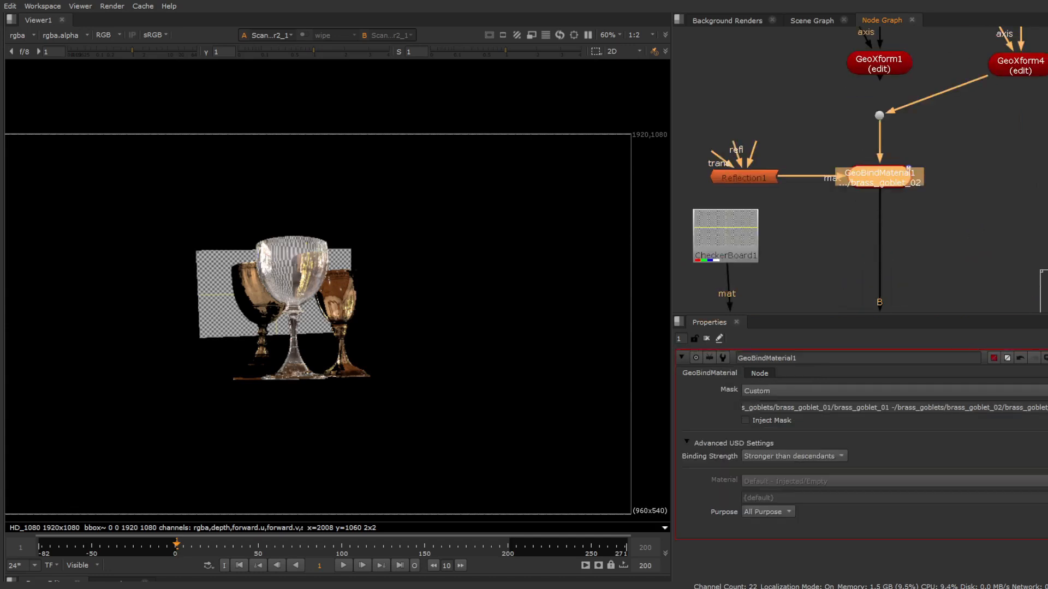
drag(463, 97, 677, 112)
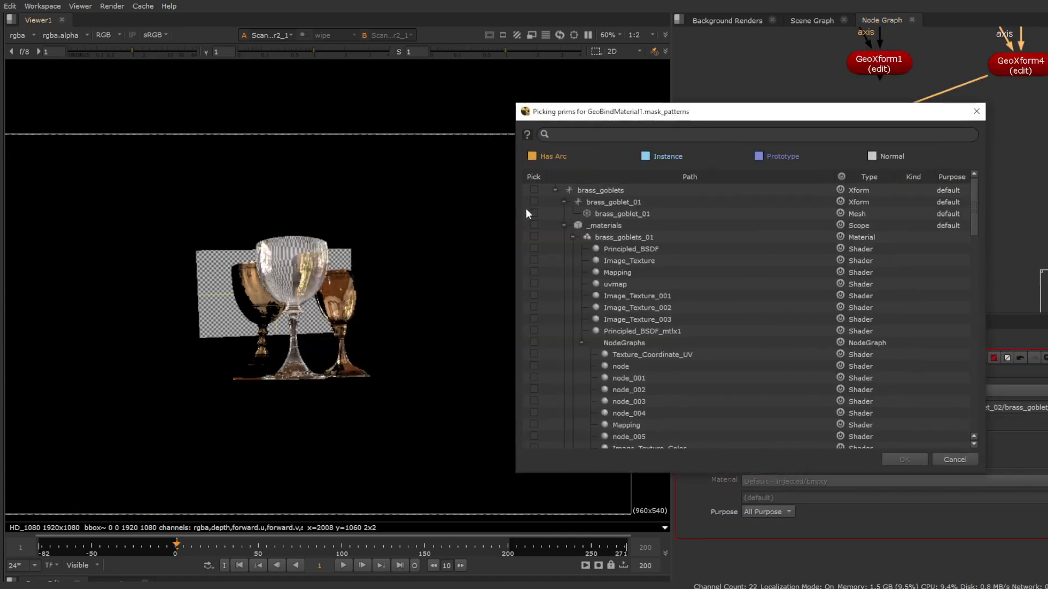
click(563, 202)
click(564, 214)
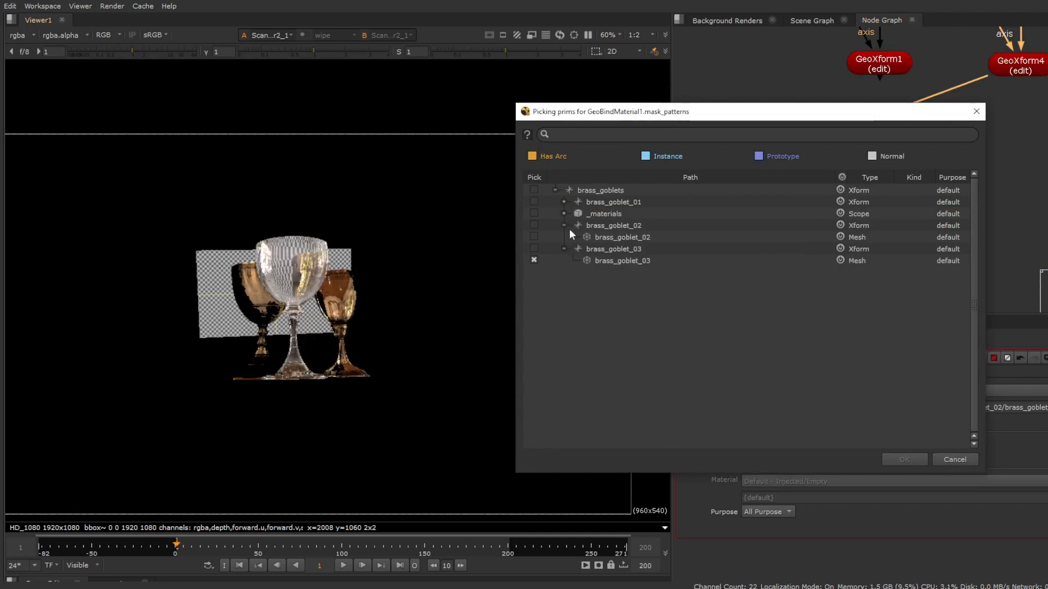
click(535, 260)
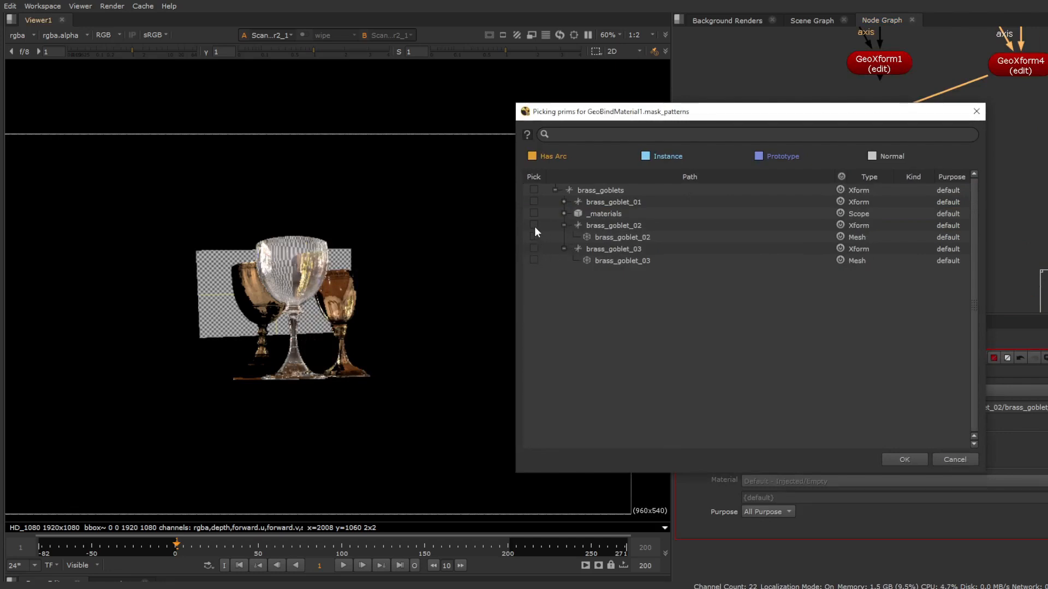
click(895, 460)
scroll(348, 316, up, 5)
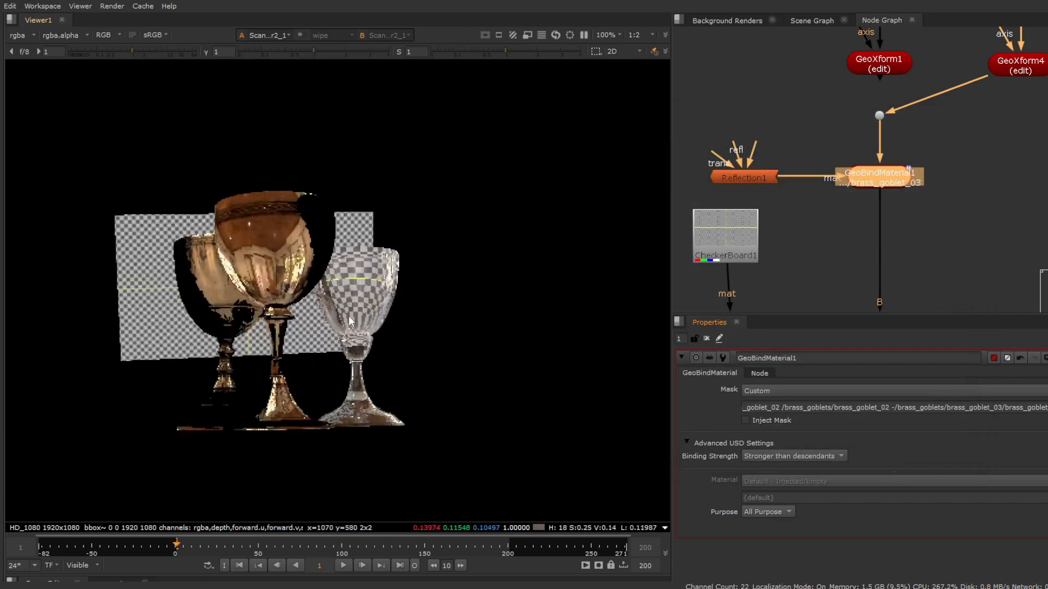
scroll(316, 360, down, 5)
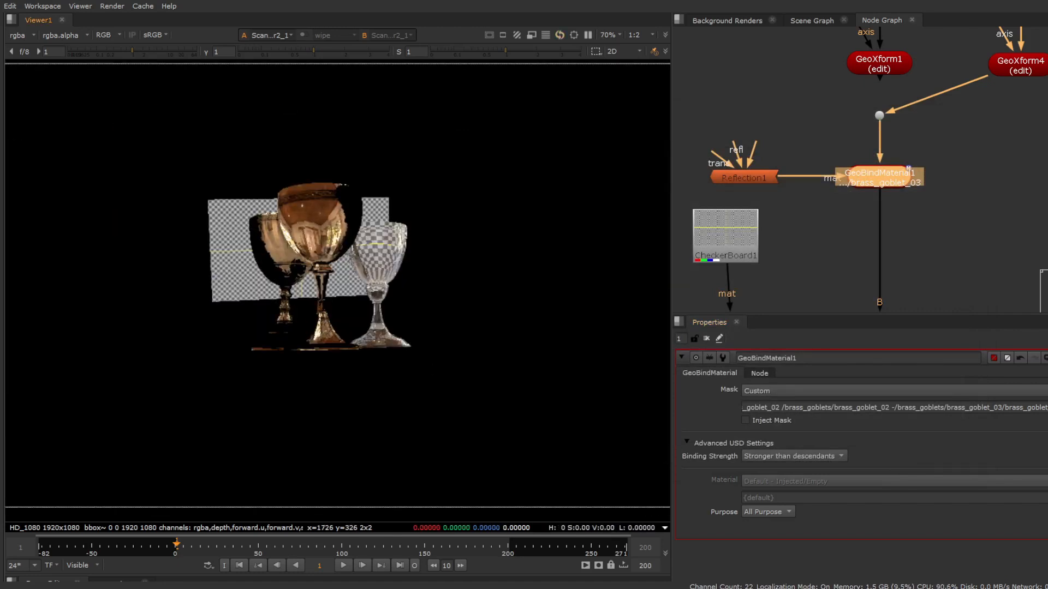
Change the GeoBindMaterial1 mask to pick brass_goblet_01 instead of brass_goblet_02 and inspect the glass goblet in the render
click(556, 190)
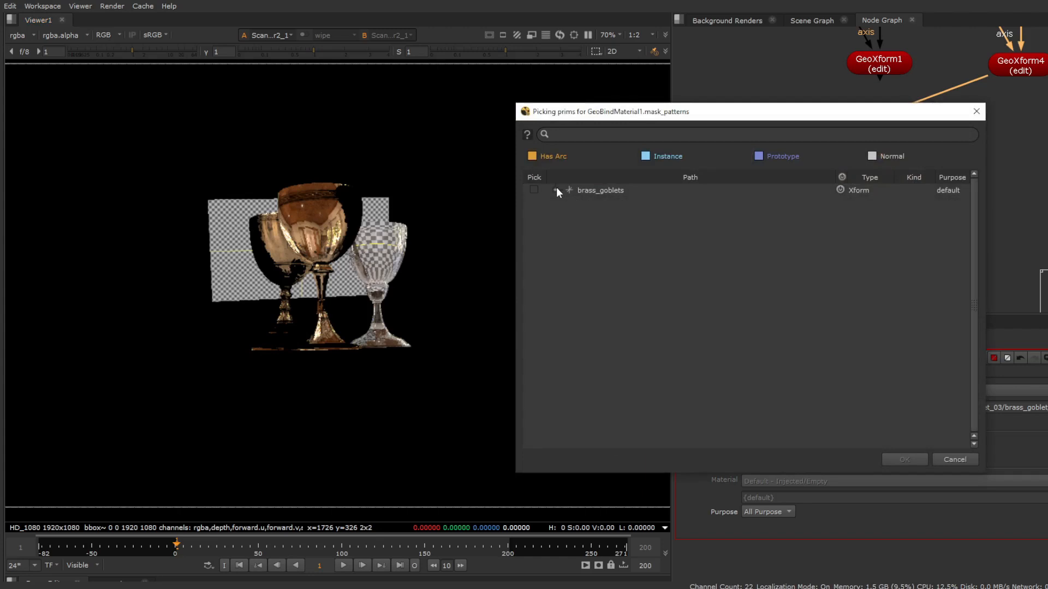
click(555, 191)
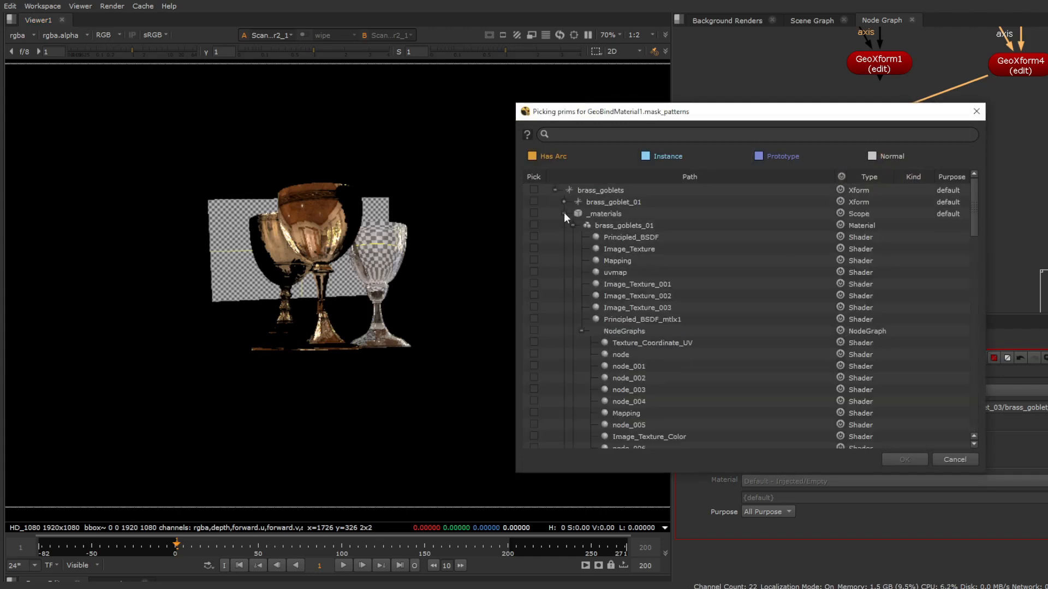
click(564, 214)
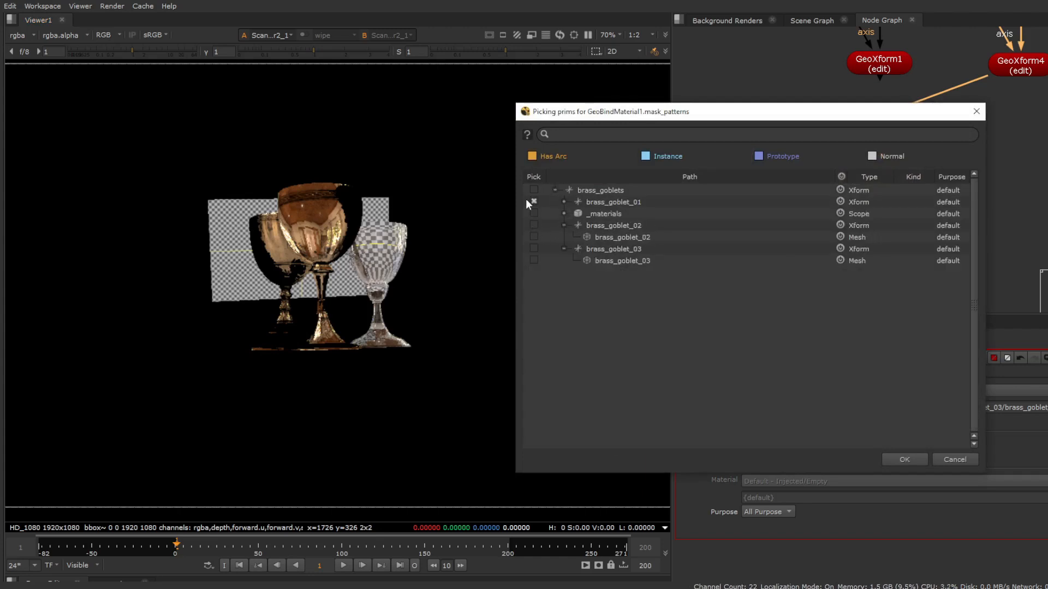
click(900, 459)
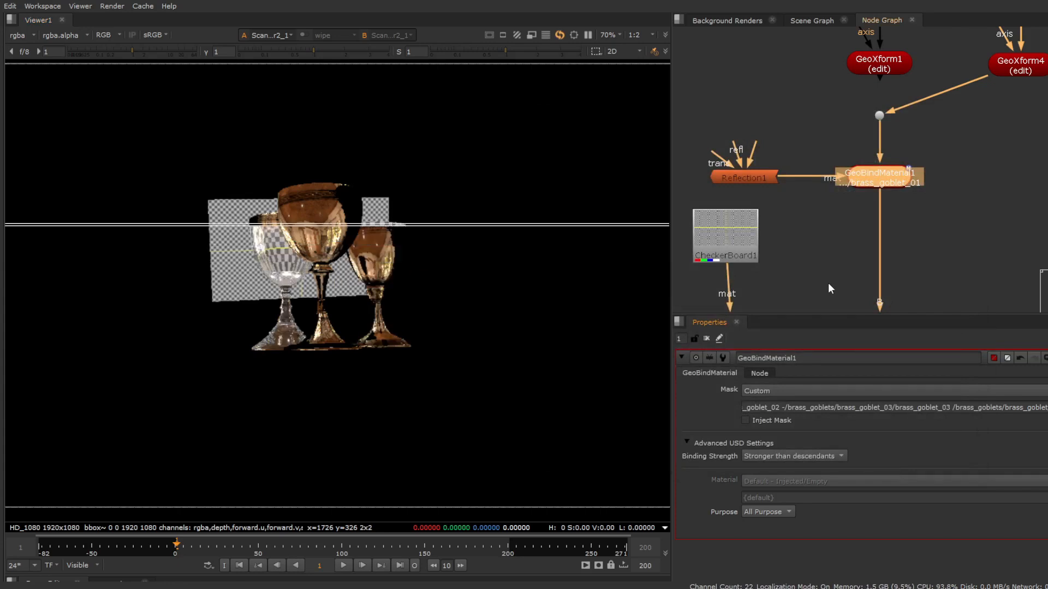
scroll(283, 293, up, 3)
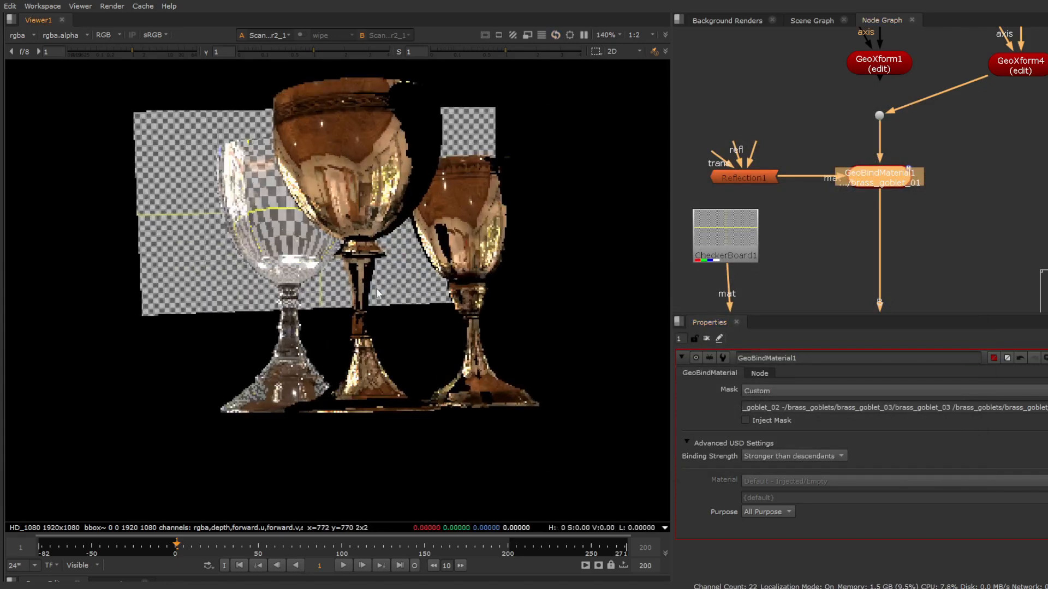
key(f)
Display the render node of the Reflection setup with the mirror in the viewer
scroll(983, 107, down, 5)
scroll(984, 107, down, 3)
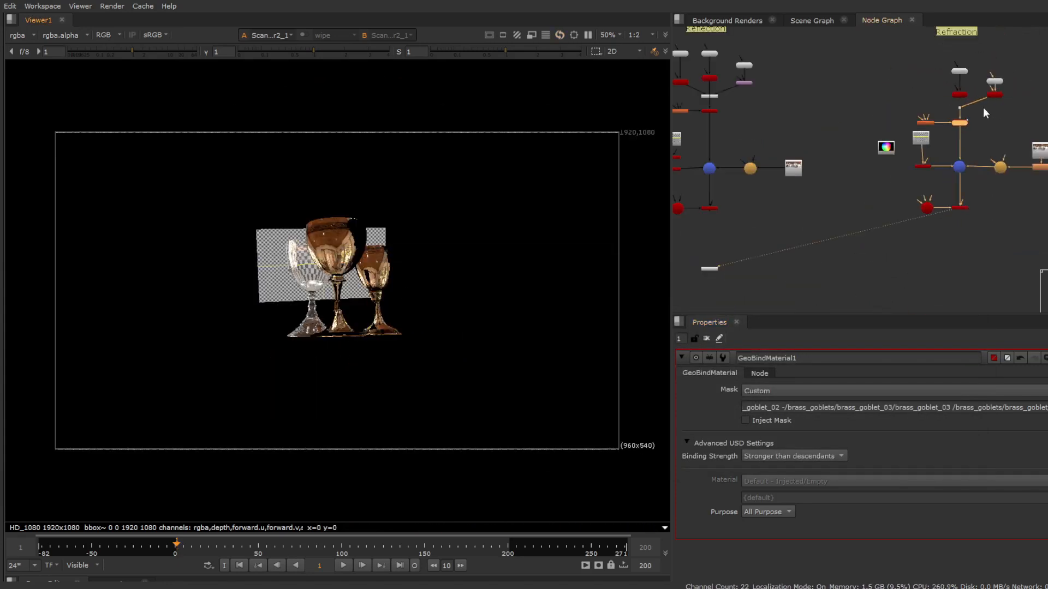
scroll(963, 129, up, 3)
click(921, 150)
scroll(917, 157, down, 4)
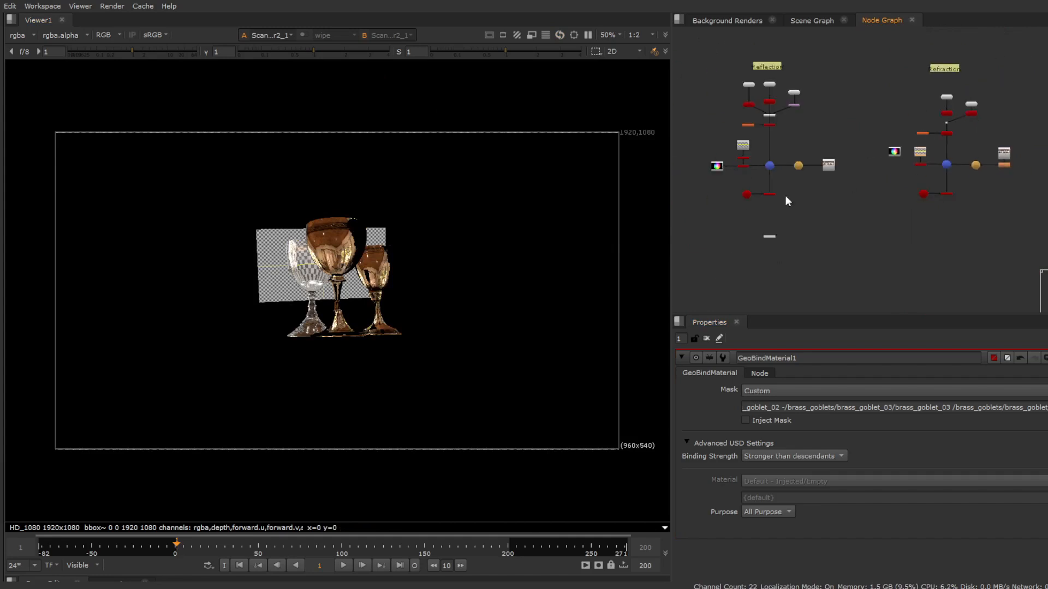
scroll(789, 189, up, 3)
drag(791, 183, 732, 227)
key(1)
scroll(770, 222, down, 2)
scroll(765, 195, up, 5)
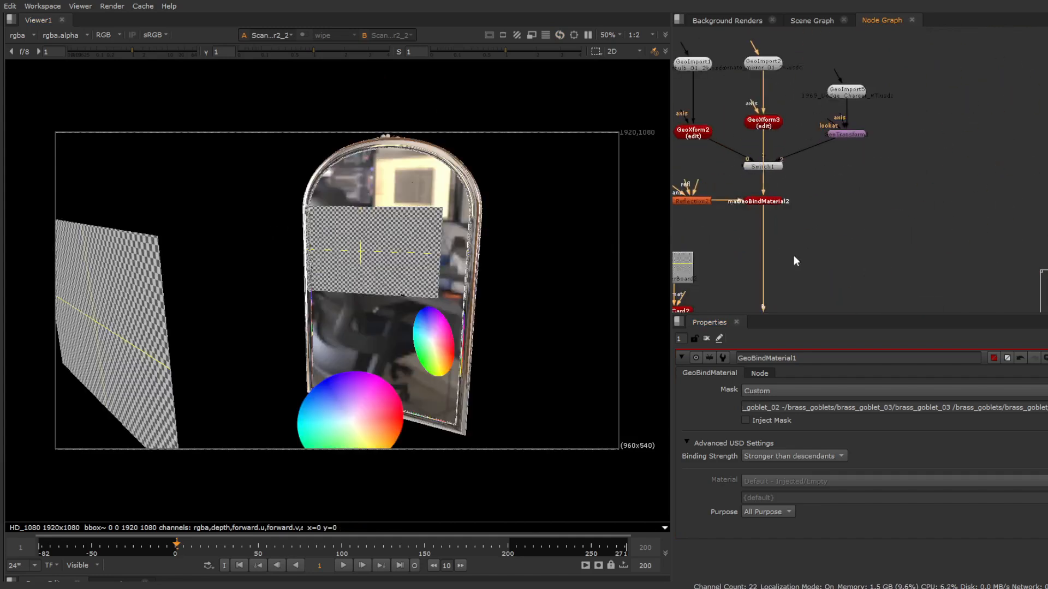
Open GeoCard2 and move its checkerboard card slightly up and closer to the mirror
middle_drag(794, 261, 883, 150)
click(742, 220)
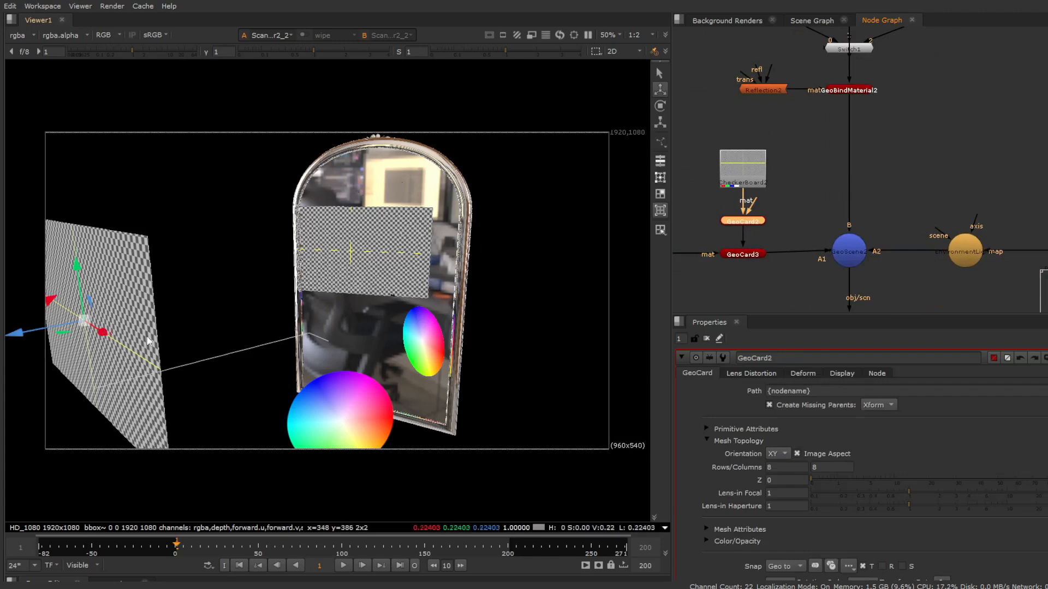
drag(67, 321, 101, 299)
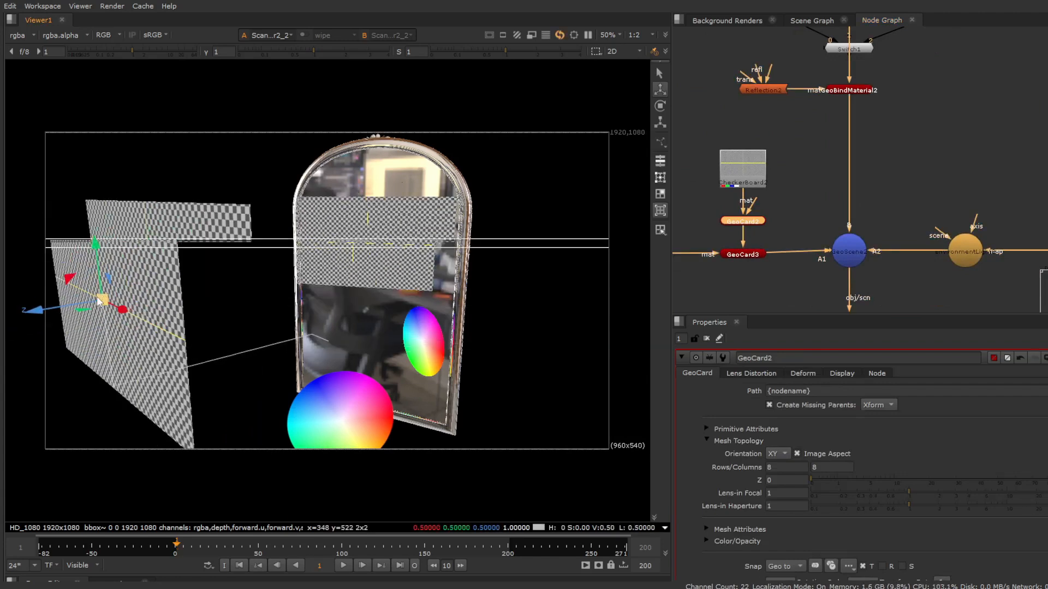
Rewire the GeoBindMaterial2 input from Switch1 to the transform node of the imported Dodge Charger car model
scroll(802, 205, down, 3)
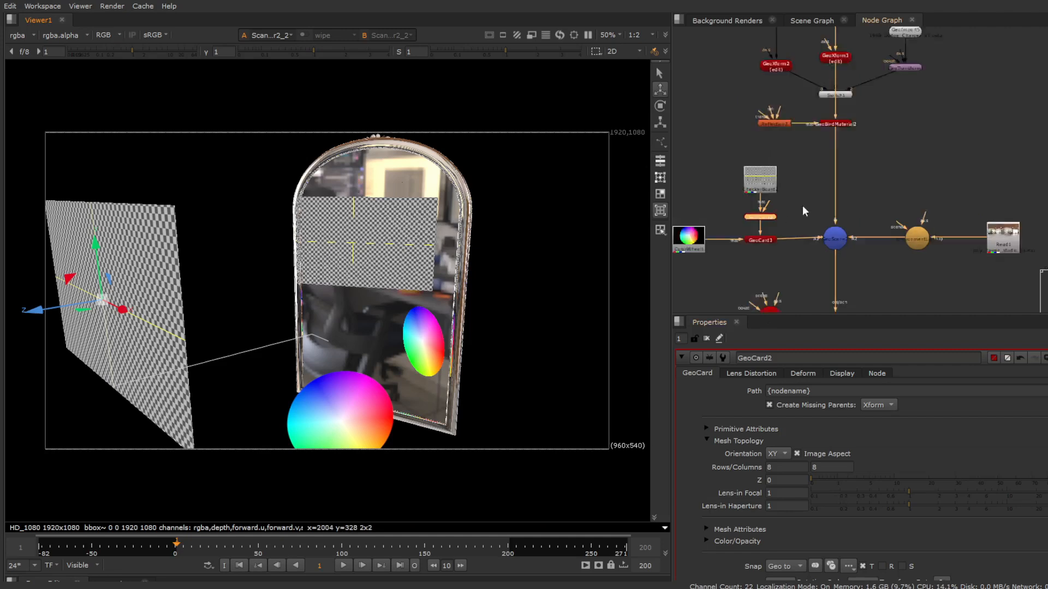
scroll(859, 101, up, 2)
drag(911, 95, 914, 88)
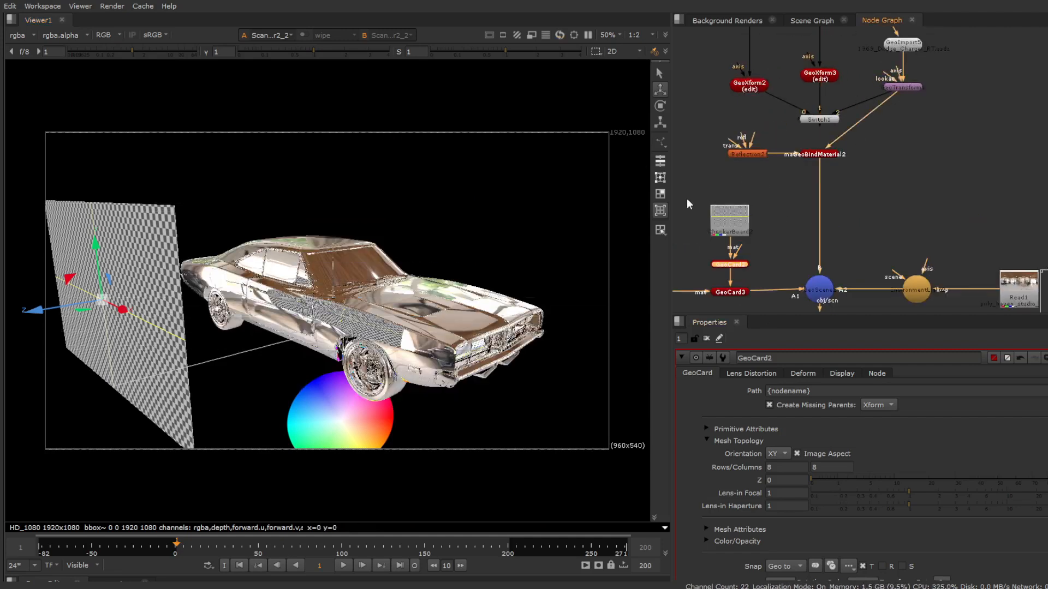
Open GeoCard3 and move its colour wheel card up and over so it floats above the car's hood
scroll(828, 103, down, 5)
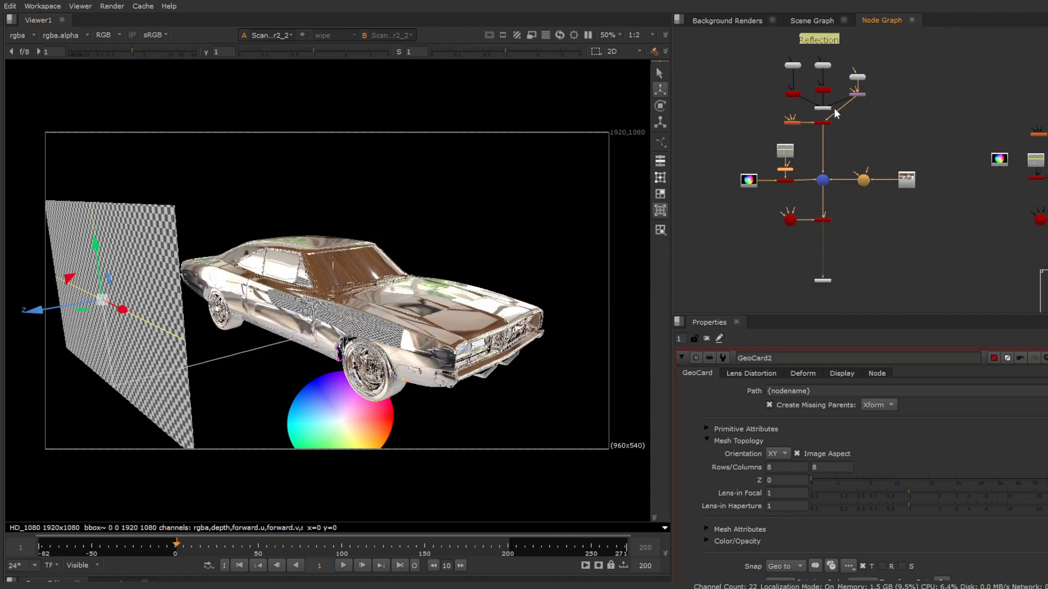
middle_drag(1043, 106, 970, 104)
scroll(971, 105, up, 2)
middle_drag(771, 134, 986, 116)
scroll(840, 113, up, 3)
scroll(853, 236, down, 3)
middle_drag(853, 237, 848, 164)
scroll(862, 119, up, 3)
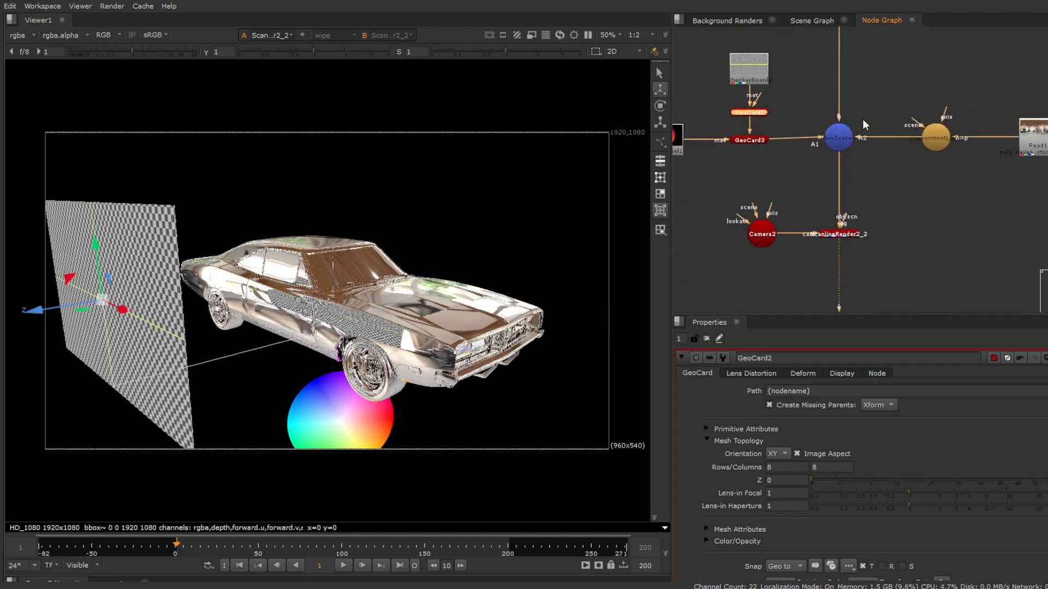
click(749, 141)
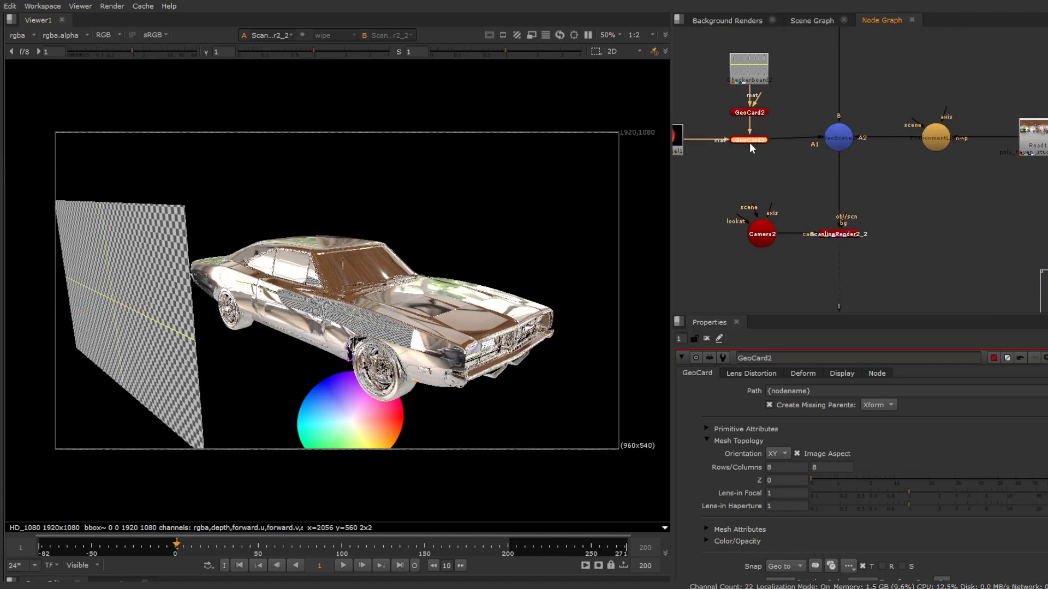
drag(360, 376, 341, 378)
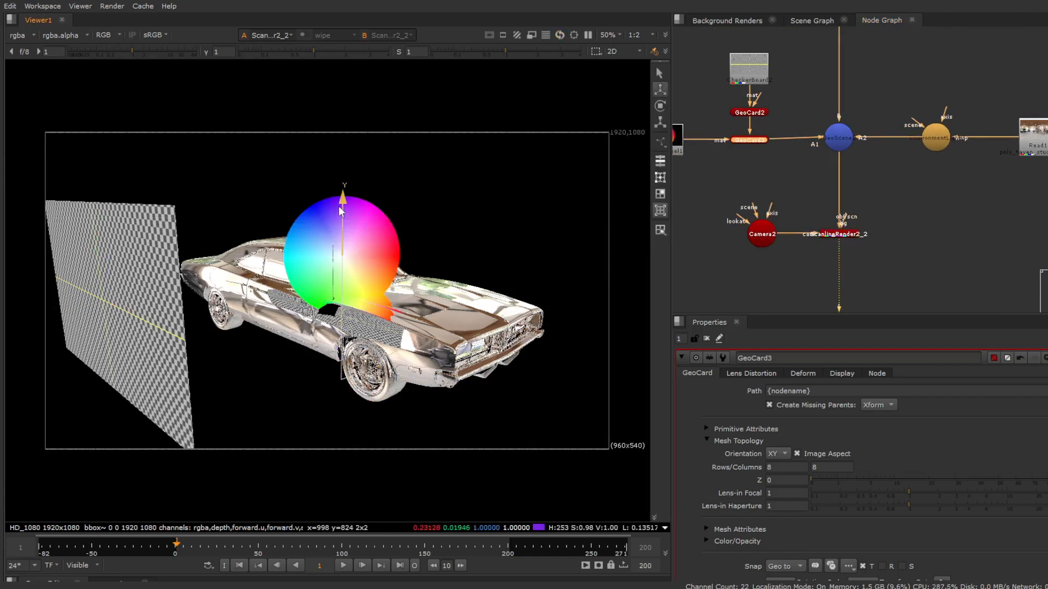
drag(349, 169, 349, 168)
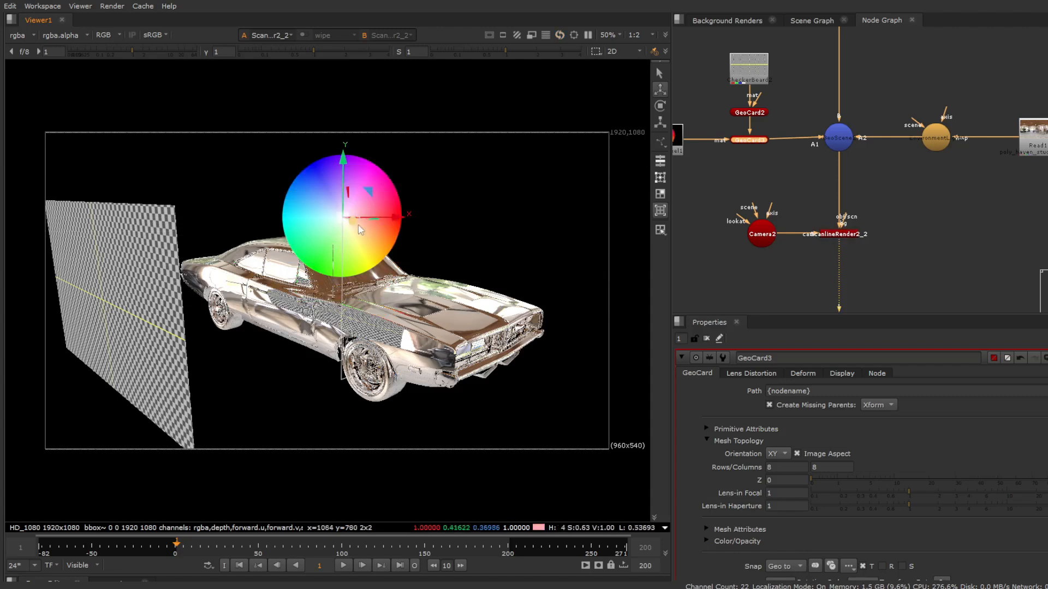
drag(357, 225, 443, 272)
Rotate the colour wheel card above the hood until it is tilted and nearly edge-on to the camera
click(659, 107)
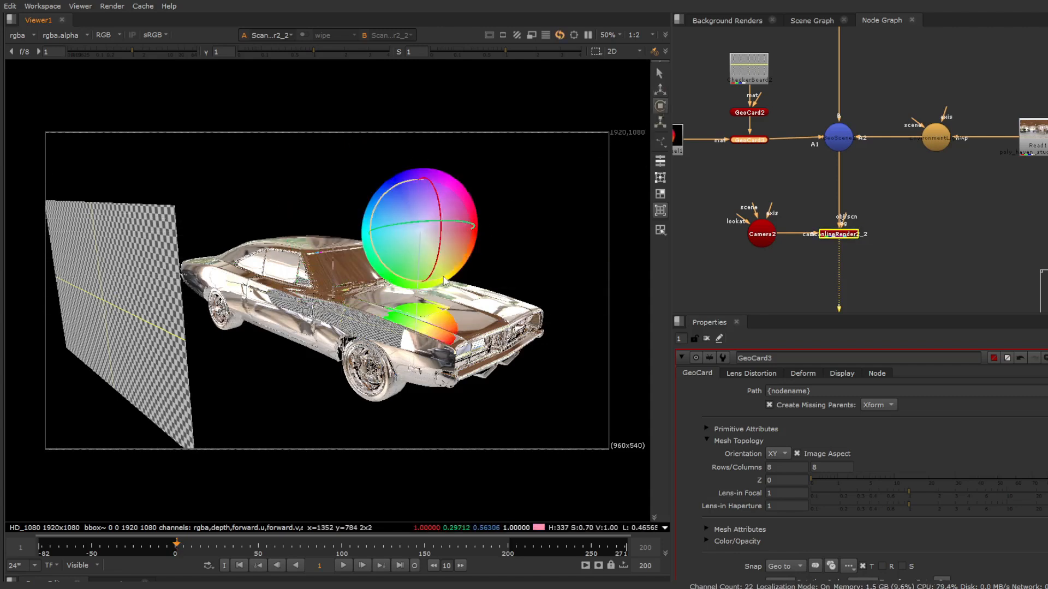
drag(433, 205, 445, 286)
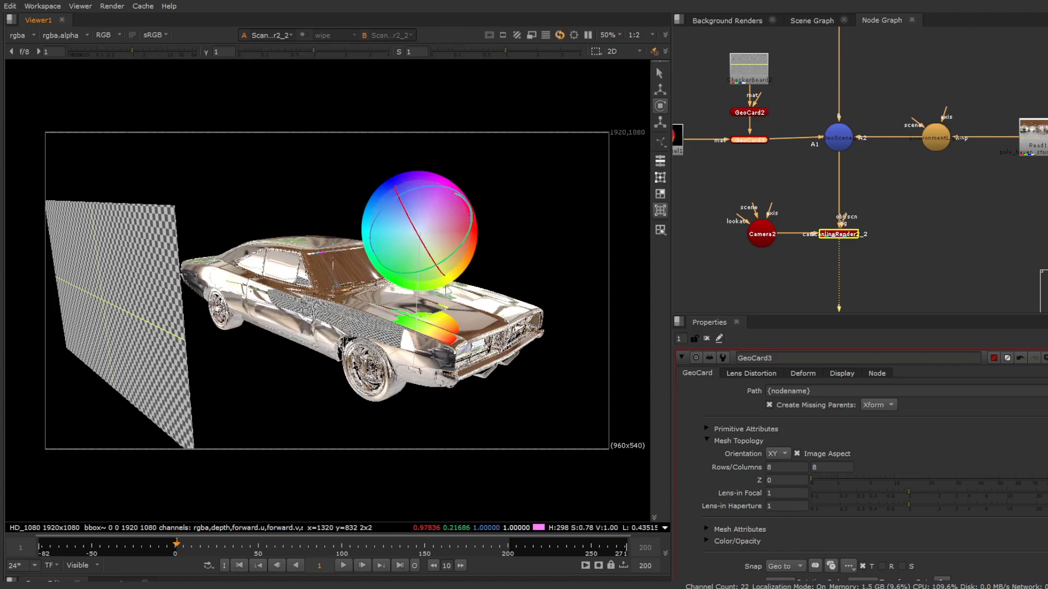
mouse_move(444, 232)
mouse_down()
mouse_move(450, 245)
mouse_move(436, 246)
mouse_up()
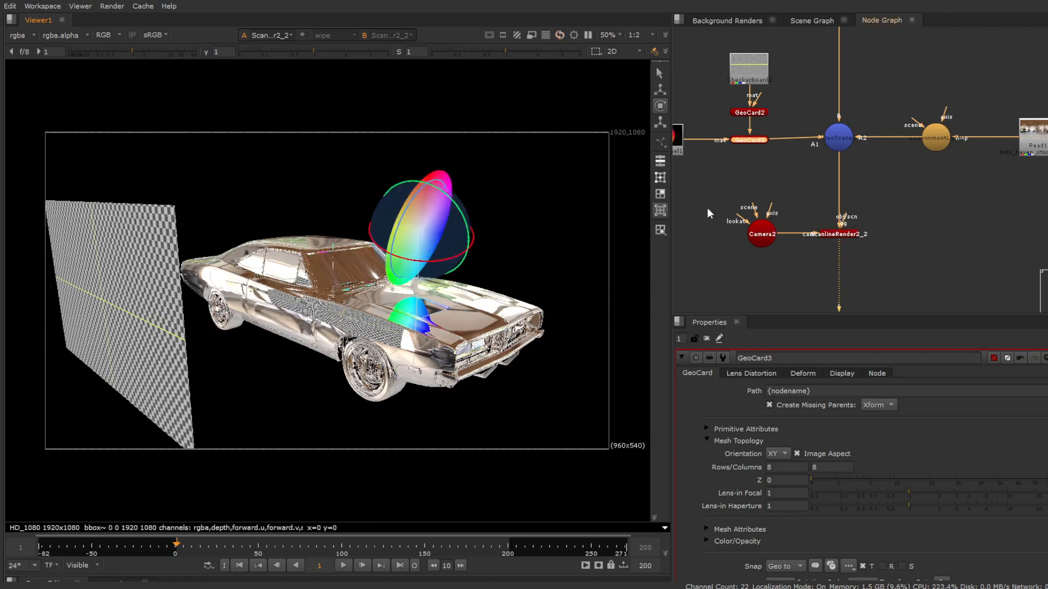
Feed the lightbulb model instead of the goblets into the Refraction setup, display its render node and inspect the refraction in the bulb
scroll(848, 216, down, 5)
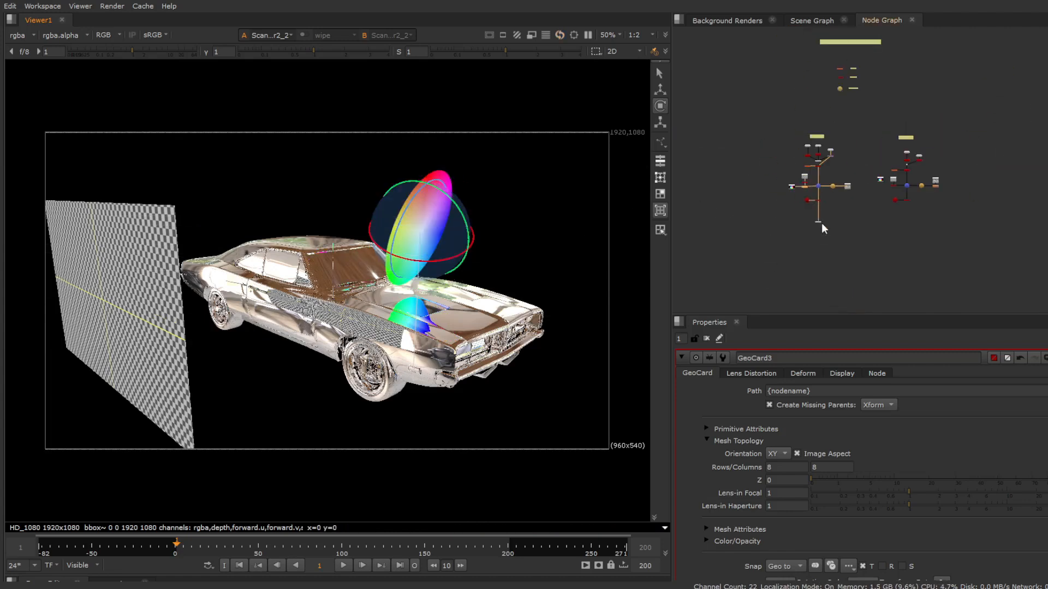
scroll(794, 146, up, 3)
scroll(830, 171, down, 3)
middle_drag(1021, 224, 941, 186)
drag(979, 219, 936, 259)
key(1)
scroll(936, 218, up, 4)
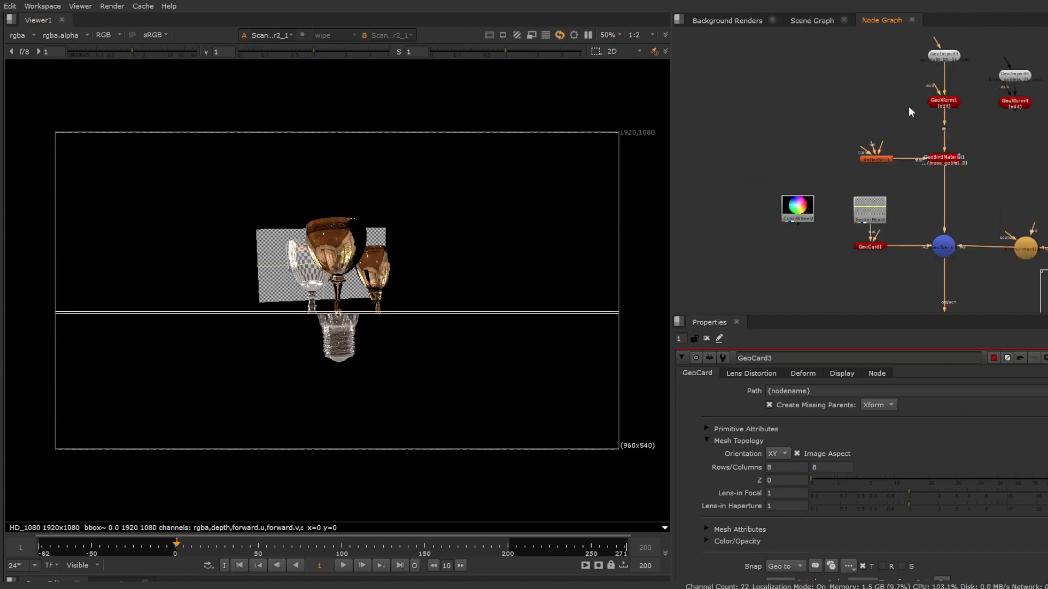
scroll(359, 269, up, 5)
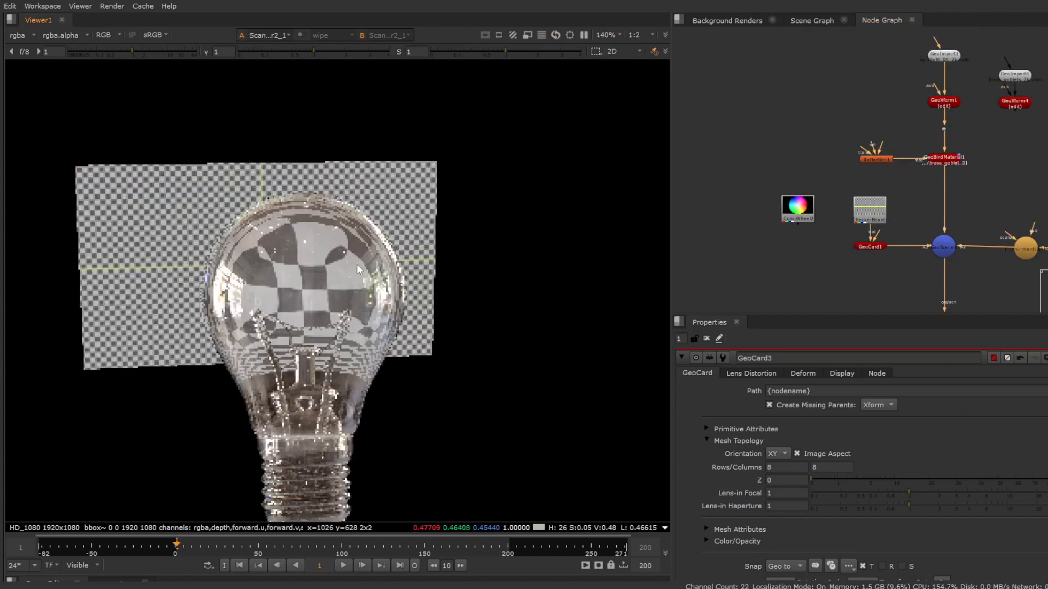
scroll(358, 270, down, 5)
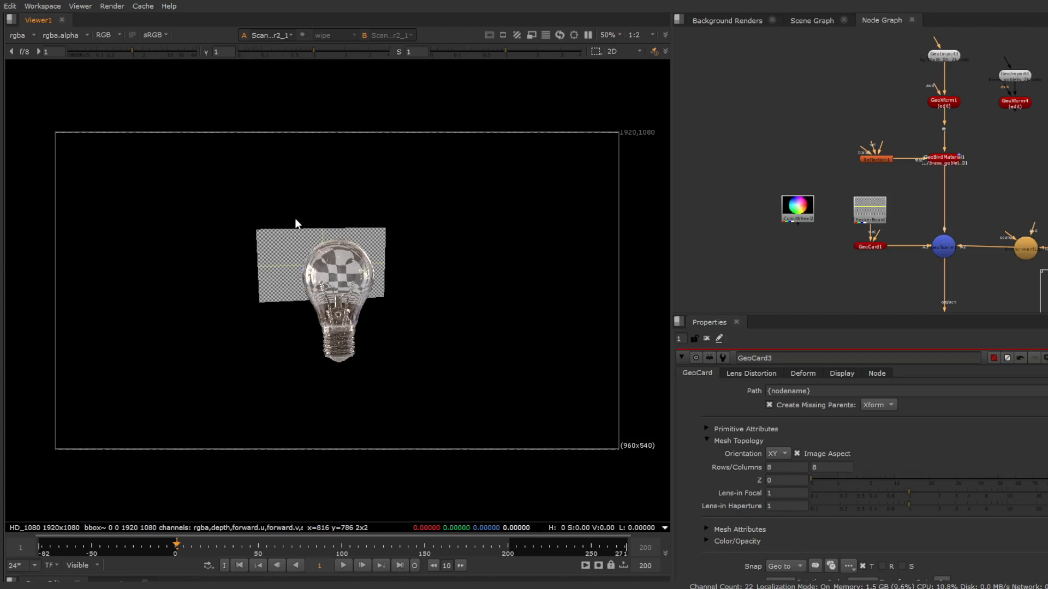
scroll(923, 268, down, 5)
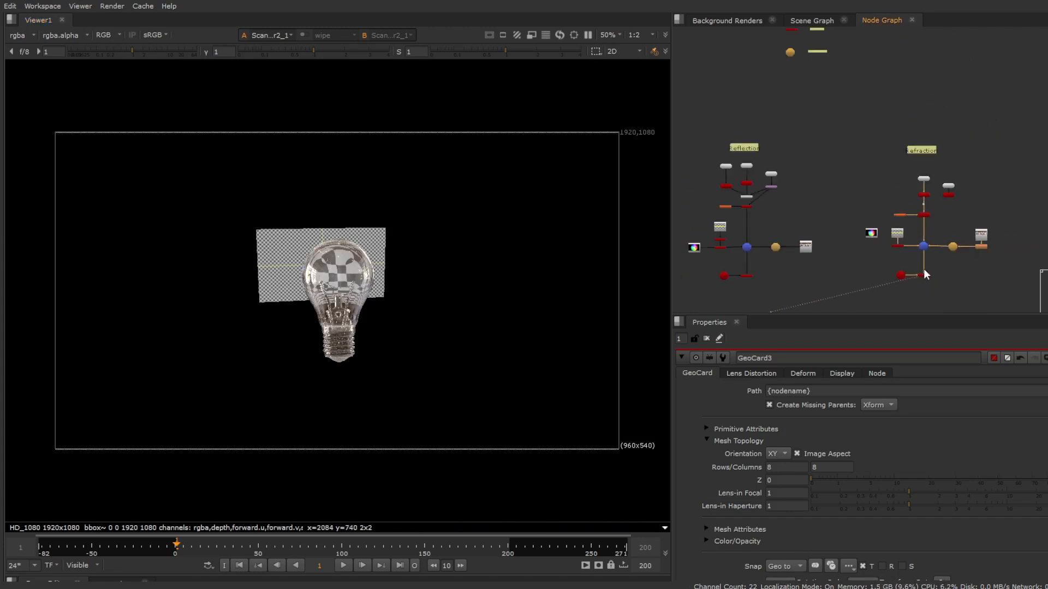